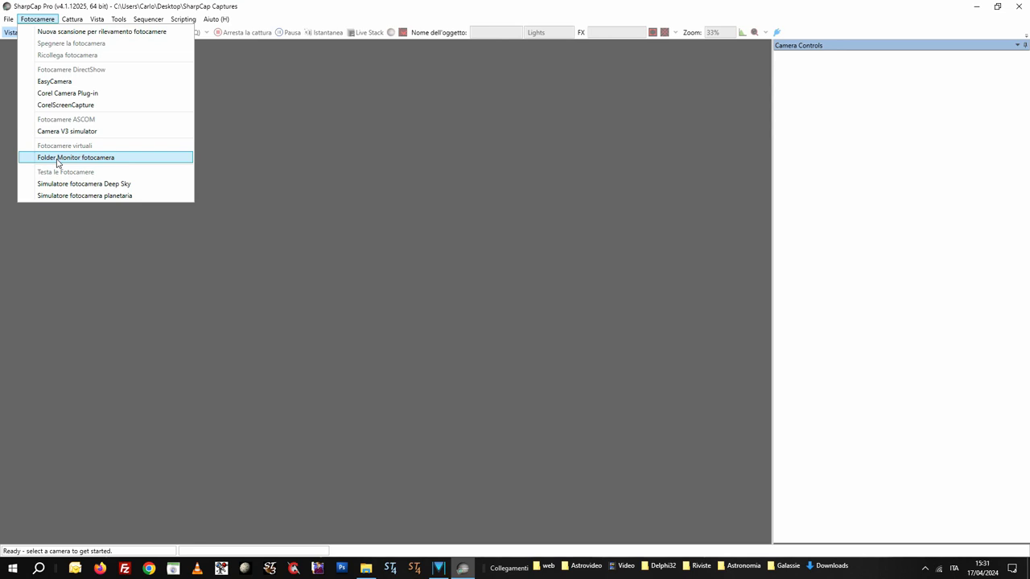
Start the Folder Monitor camera and load all .fits files from the FIT folder as its source.
left_click(57, 162)
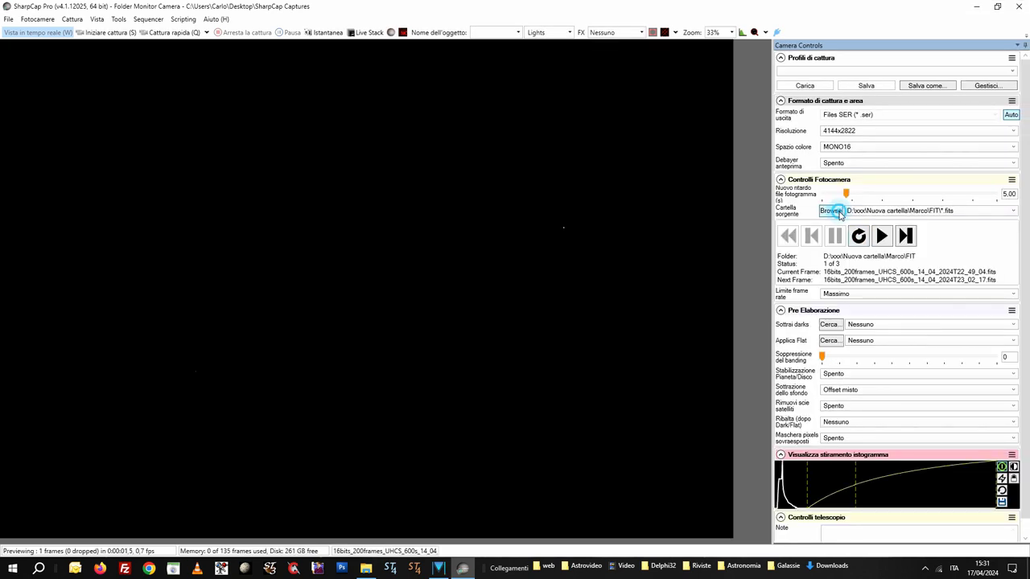
left_click(831, 211)
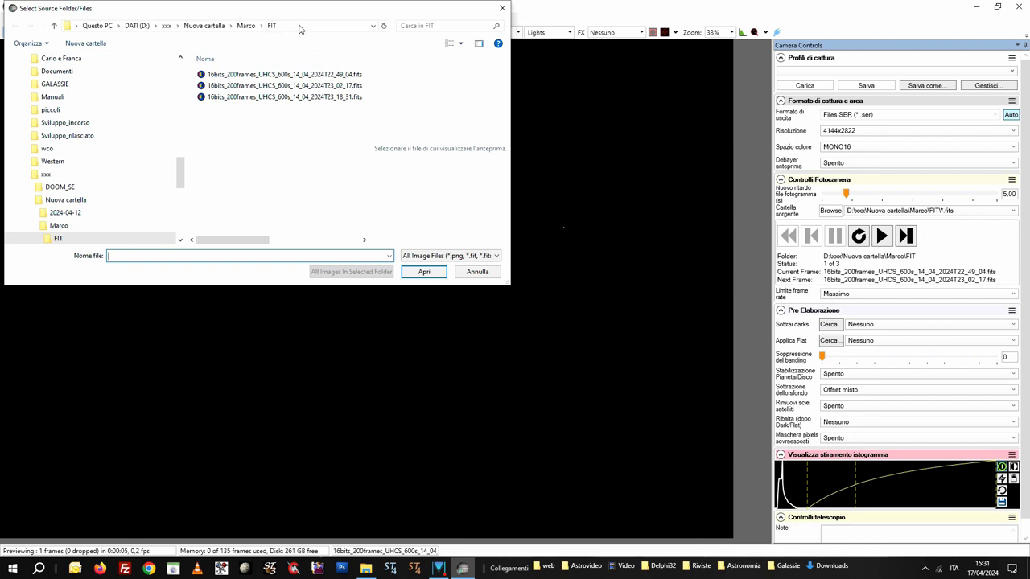
left_click(300, 76)
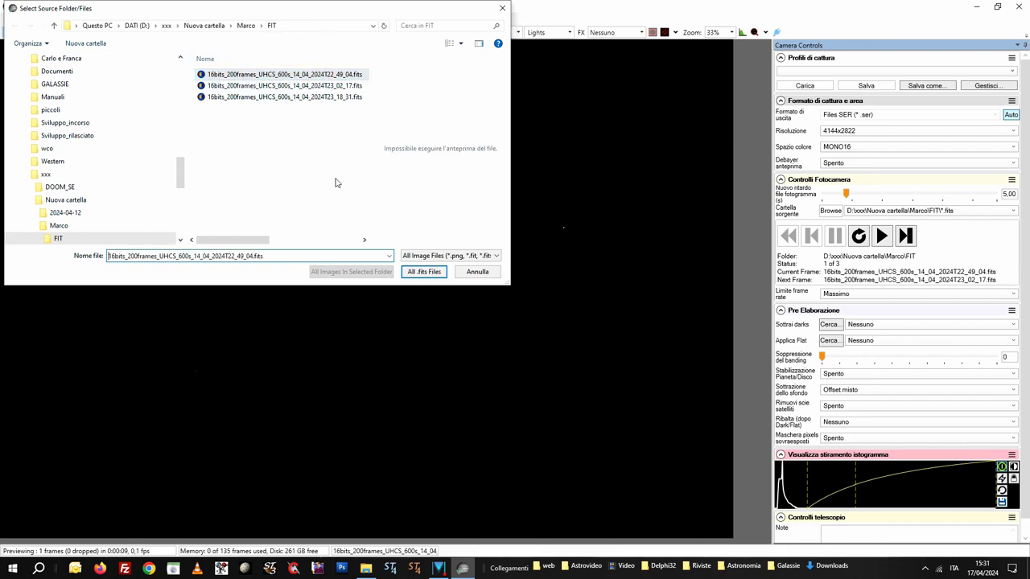
left_click(420, 273)
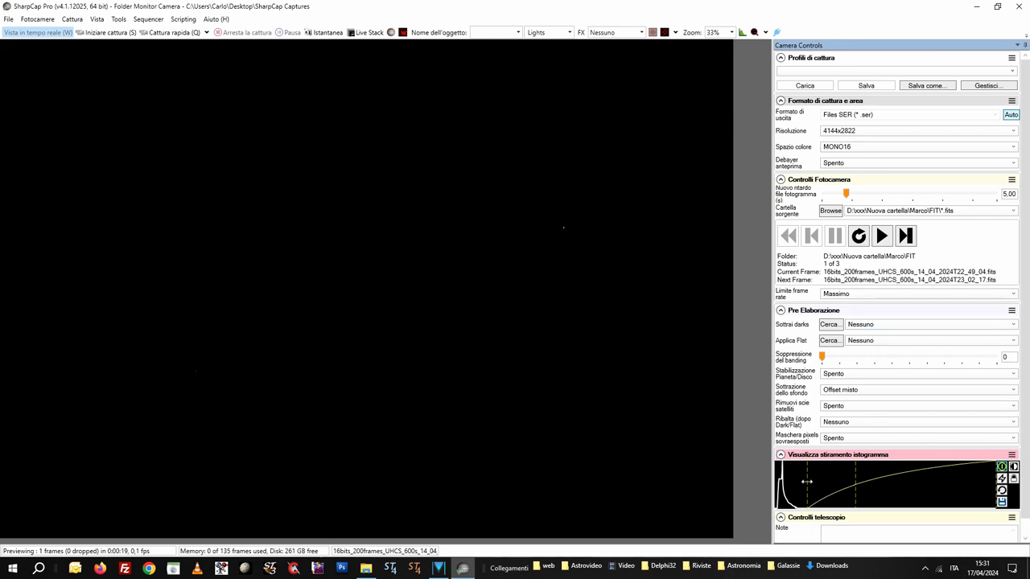
Auto-stretch the preview histogram and inspect the first frame at 100% zoom, returning to 33%.
left_click_drag(809, 485, 801, 484)
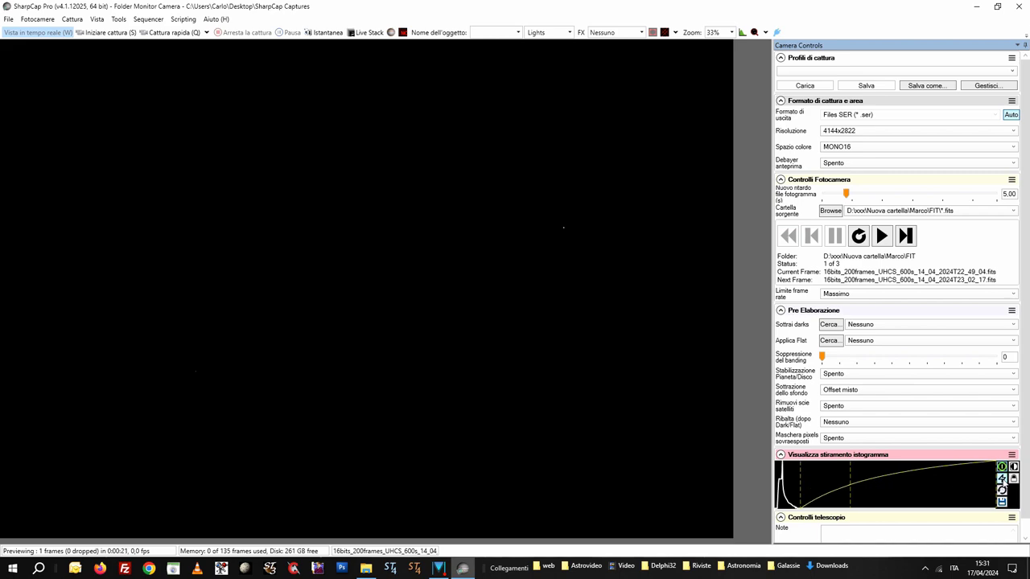
left_click(1002, 478)
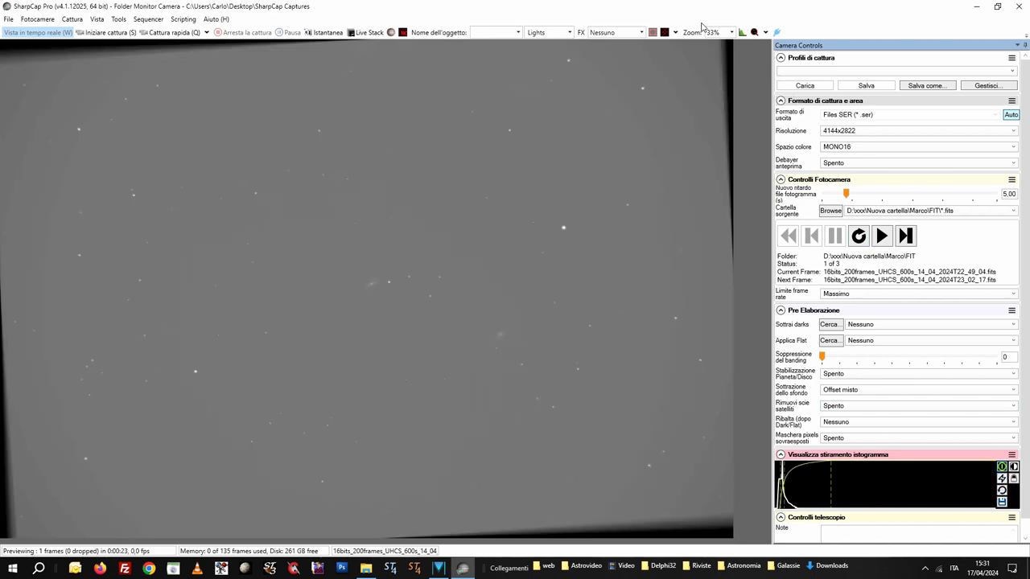
left_click(732, 33)
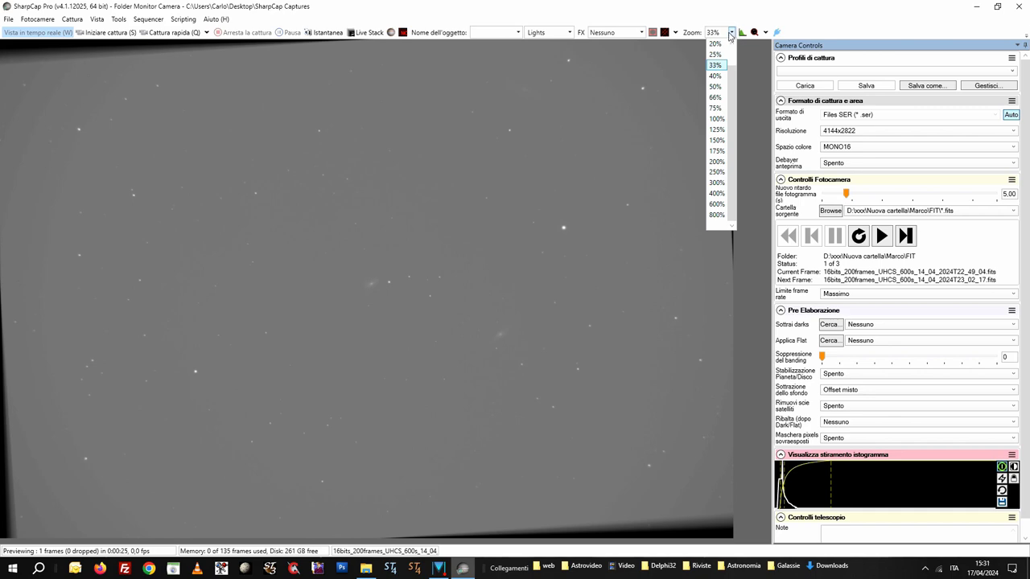
left_click(718, 120)
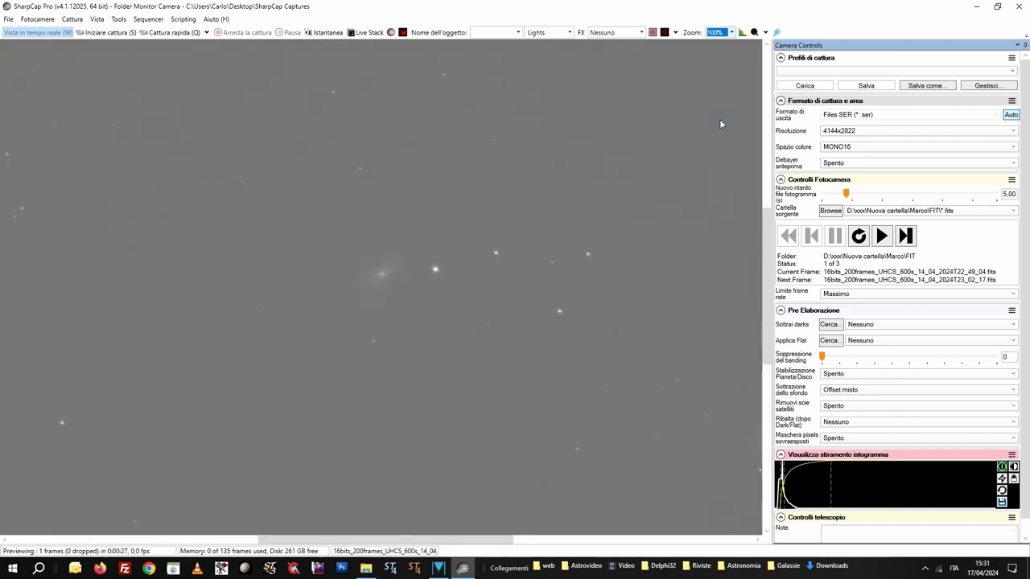
scroll(752, 102, "up", 5)
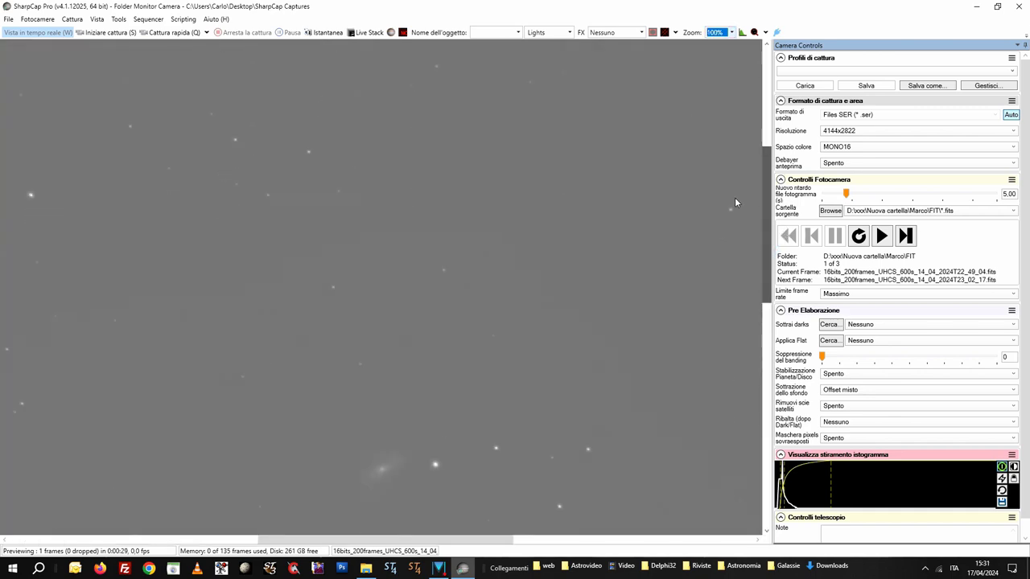
scroll(734, 166, "down", 2)
left_click(731, 32)
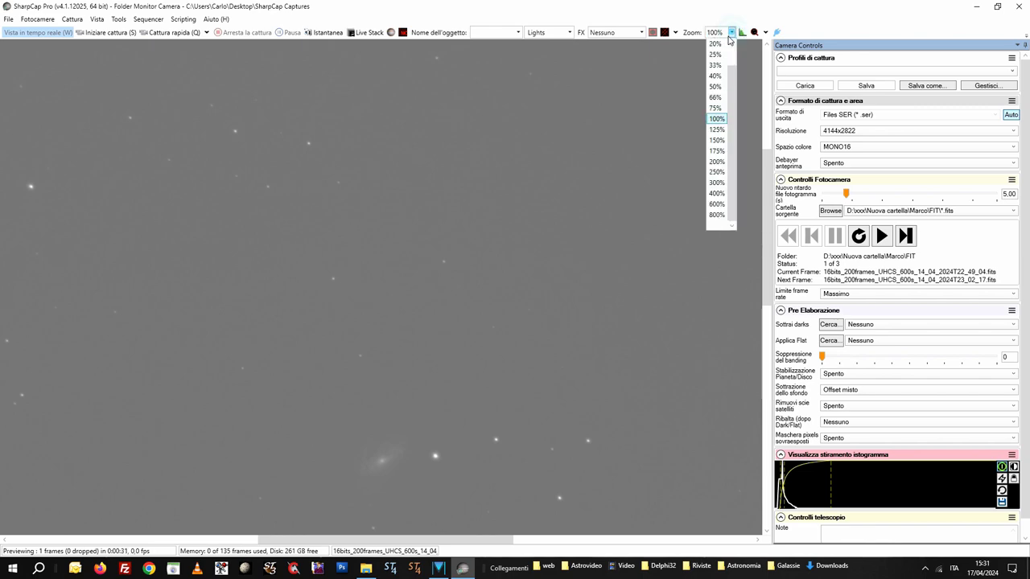
left_click(717, 65)
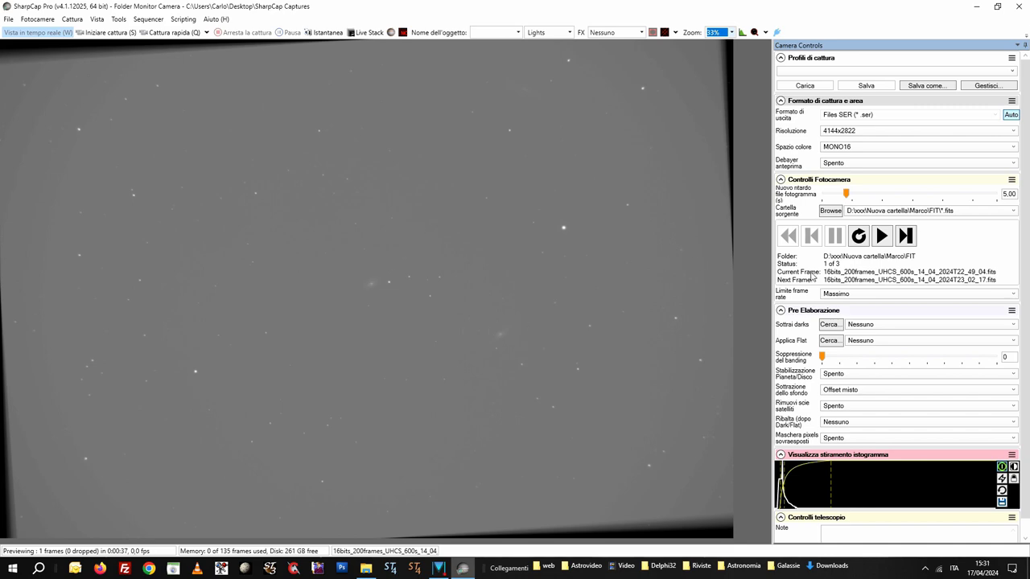
Step through the source folder's frames to compare them and return to the first frame.
left_click(907, 235)
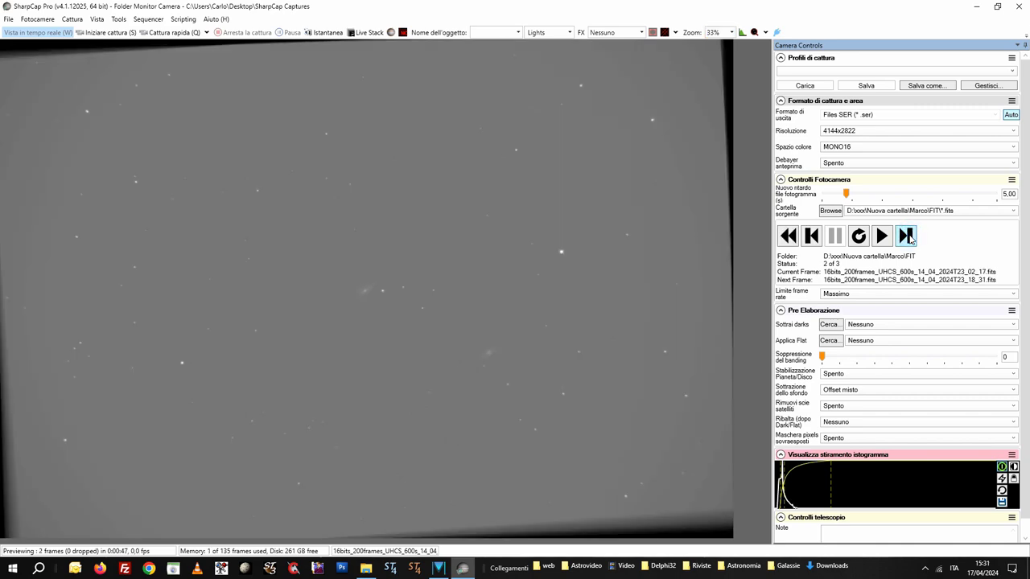
left_click(907, 235)
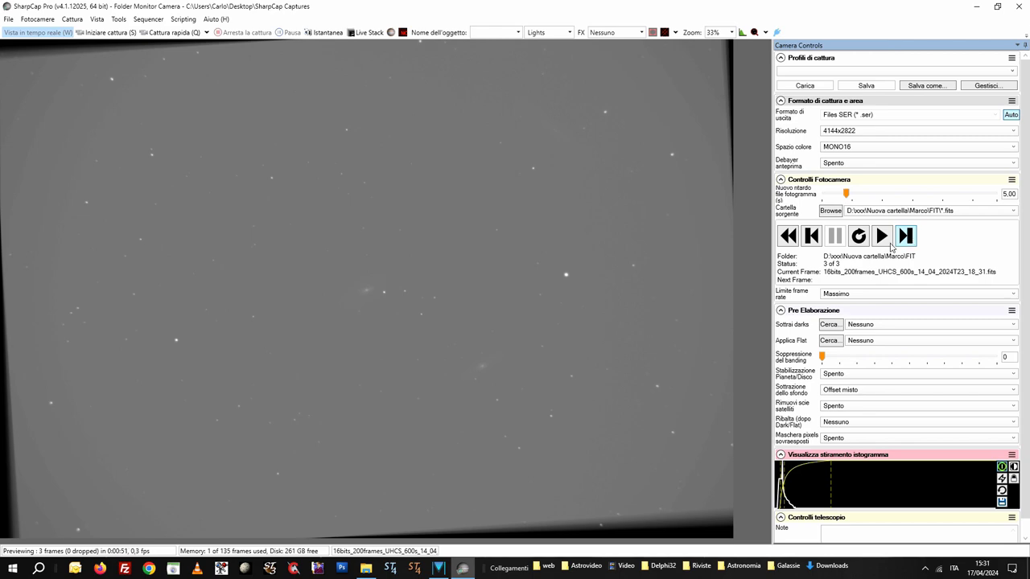
left_click(809, 236)
left_click(809, 235)
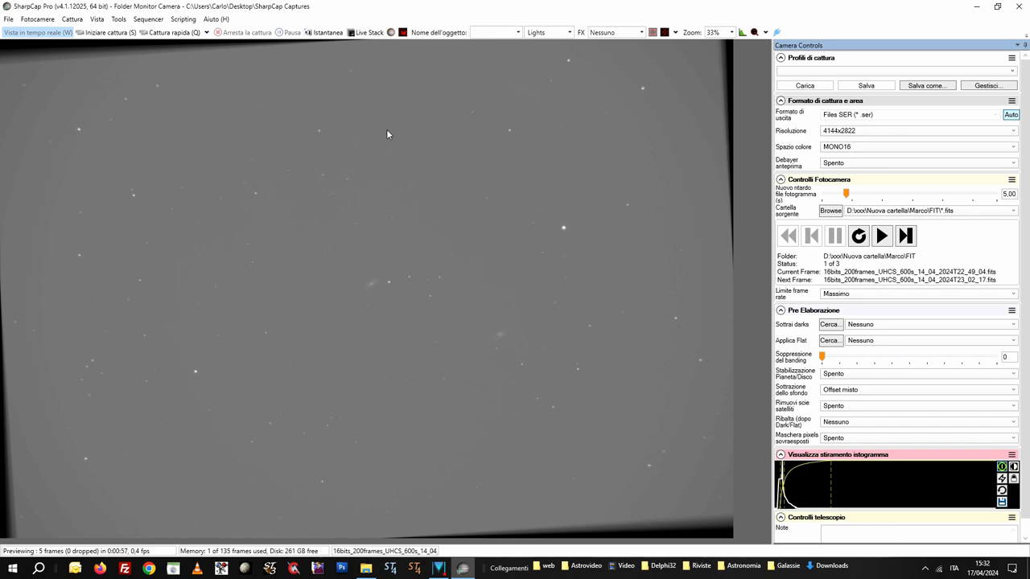
Start Live Stack and reset the display histogram stretch to its default.
left_click(363, 33)
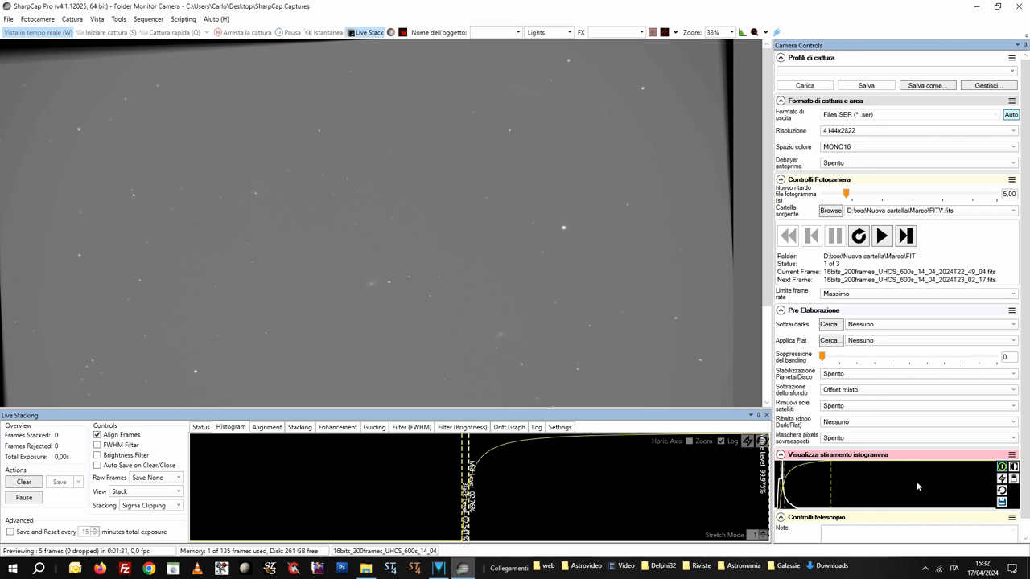
left_click(1002, 493)
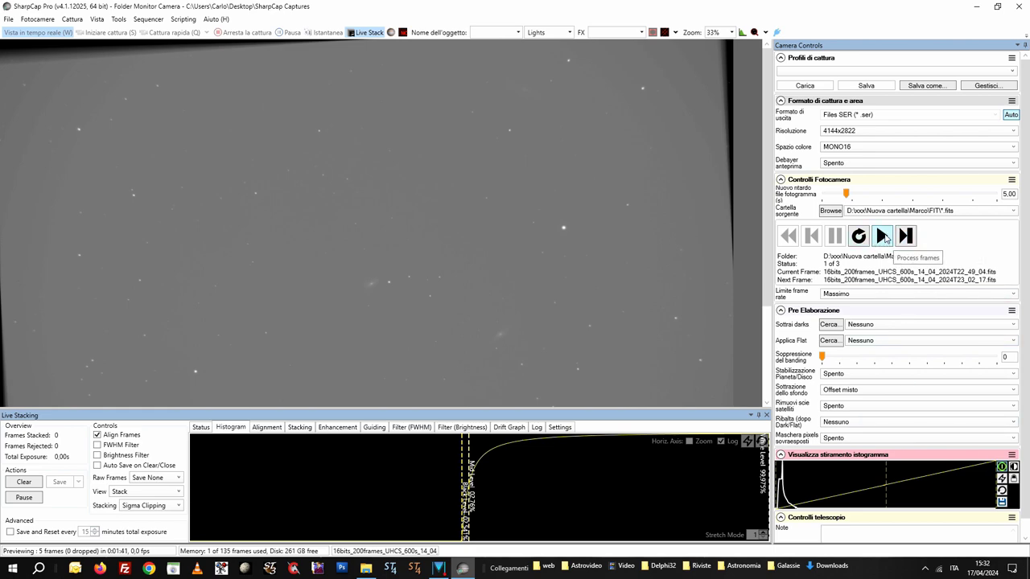
Process the folder's frames into the live stack and go back to the first frame to stack it too.
left_click(882, 235)
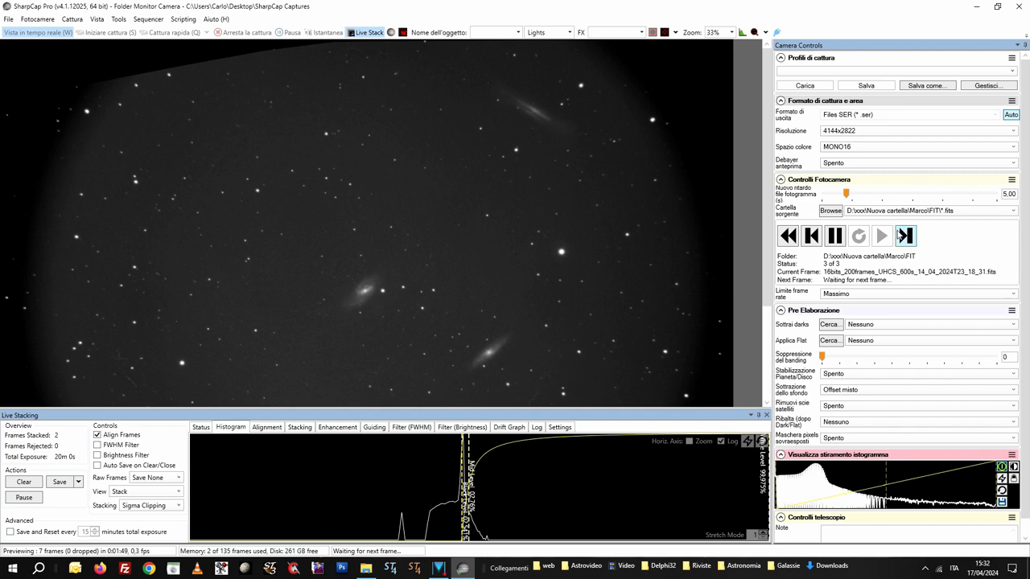
left_click(907, 237)
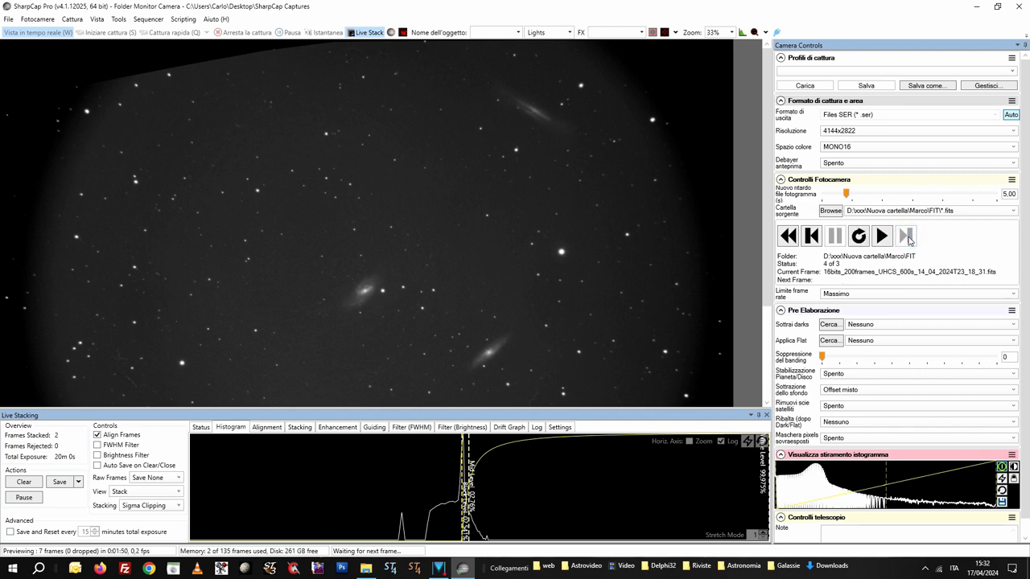
left_click(792, 236)
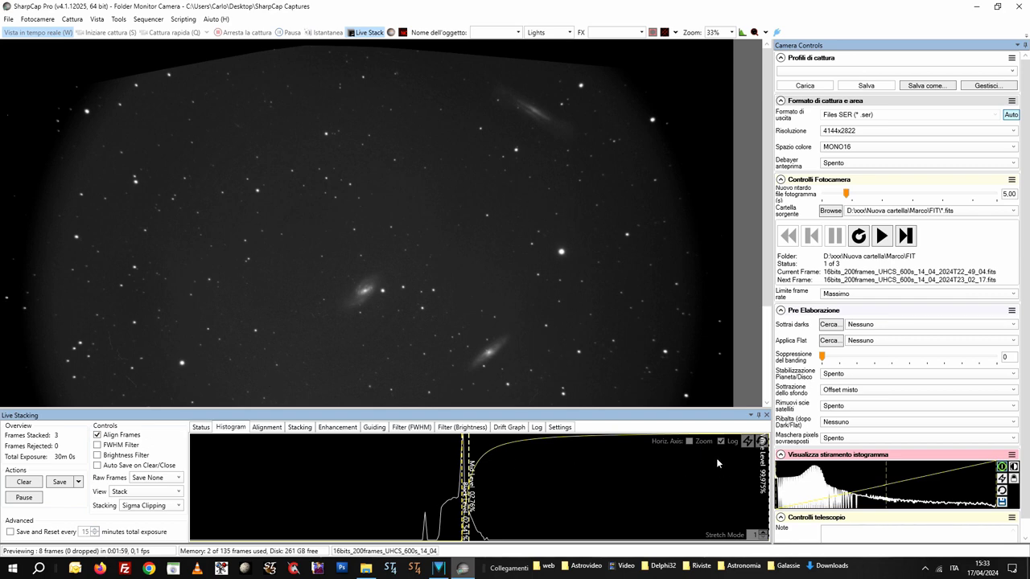
Enable horizontal zoom on the live stack histogram and fine-tune its stretch levels around the peak.
left_click(689, 441)
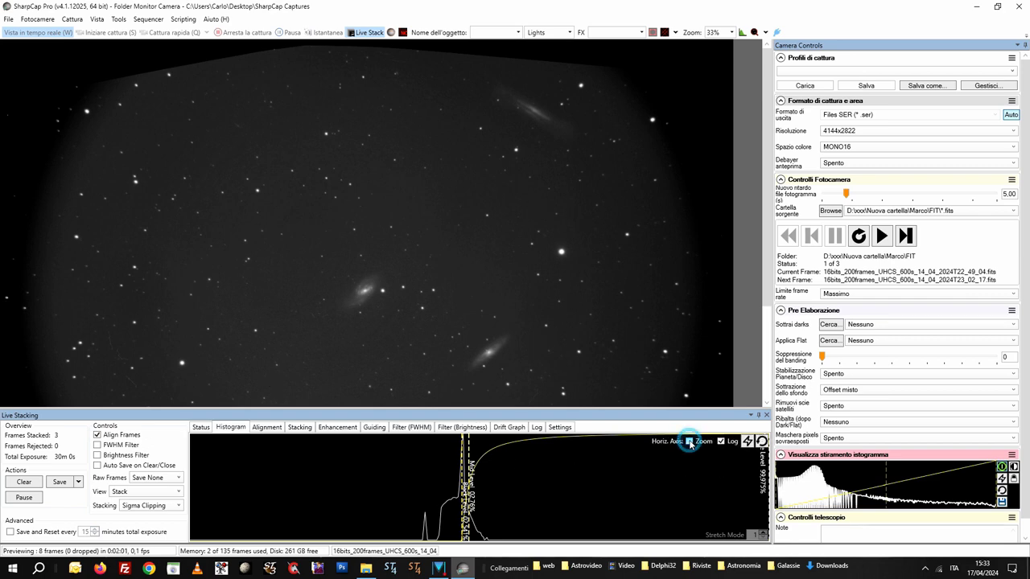
left_click_drag(307, 533, 522, 539)
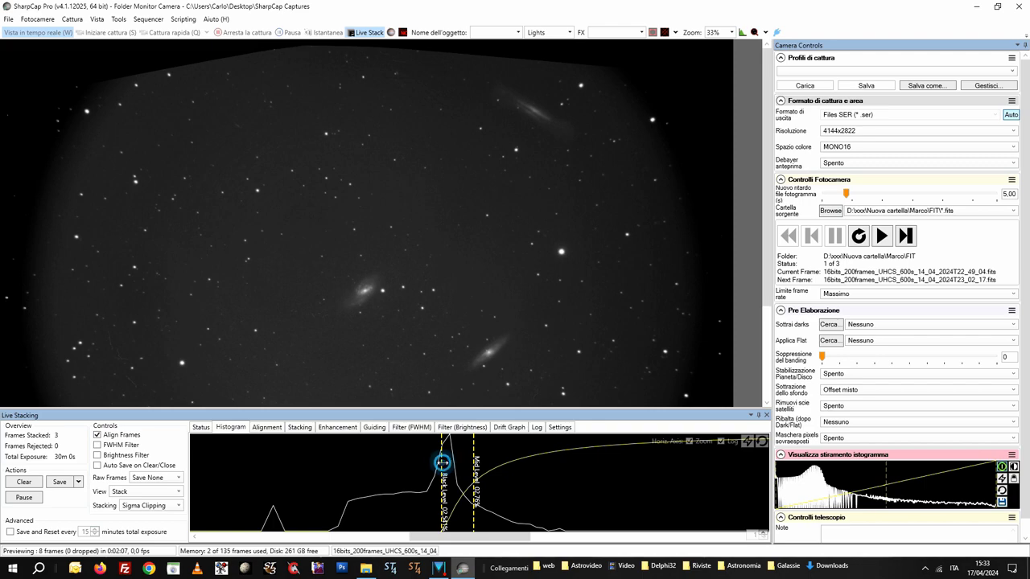
left_click_drag(442, 467, 474, 461)
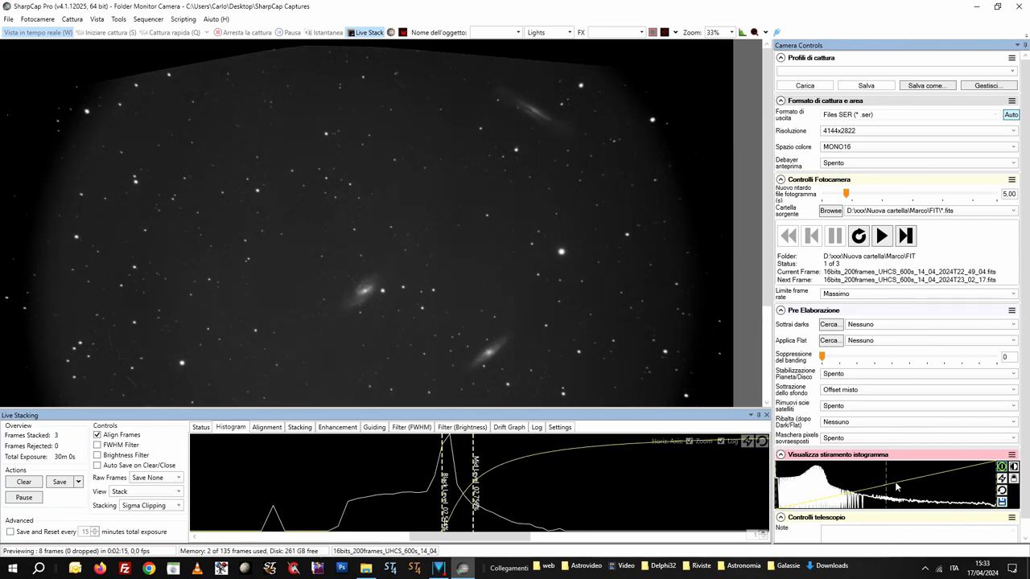
Darken the background by raising the display and stack black levels slightly, and lower the stack's mid level.
left_click_drag(885, 478, 882, 476)
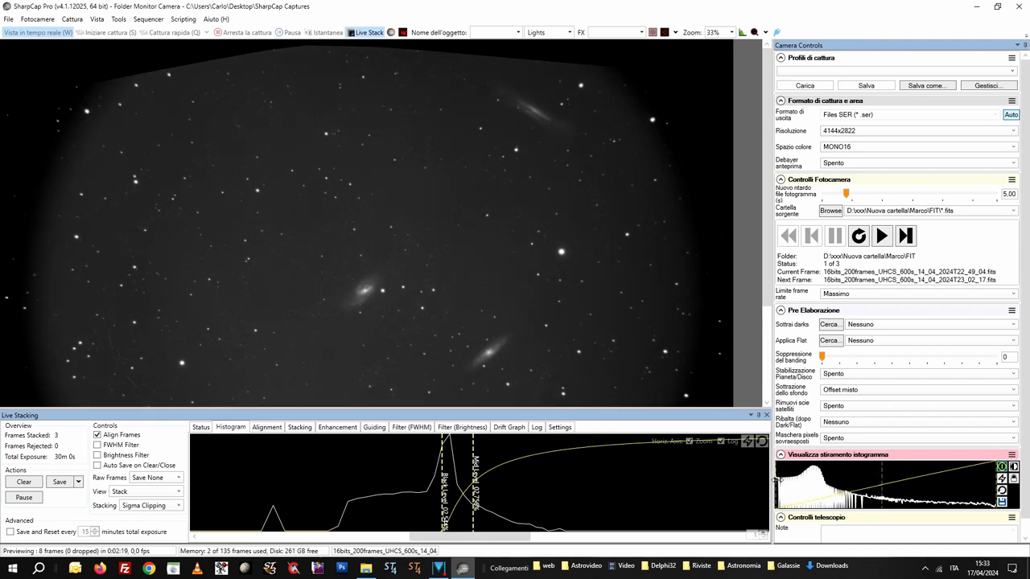
left_click_drag(780, 482, 790, 478)
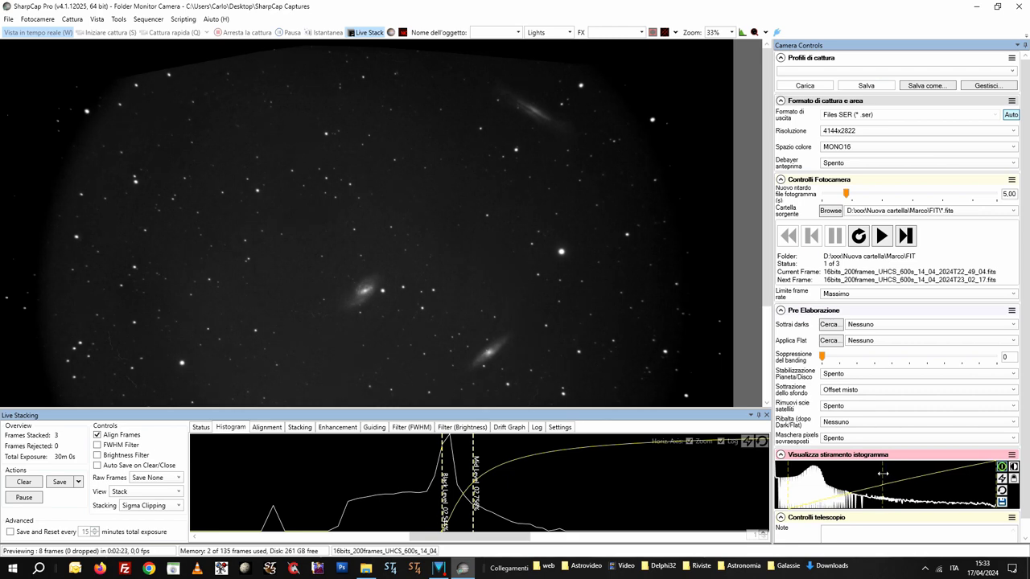
left_click_drag(442, 451, 464, 448)
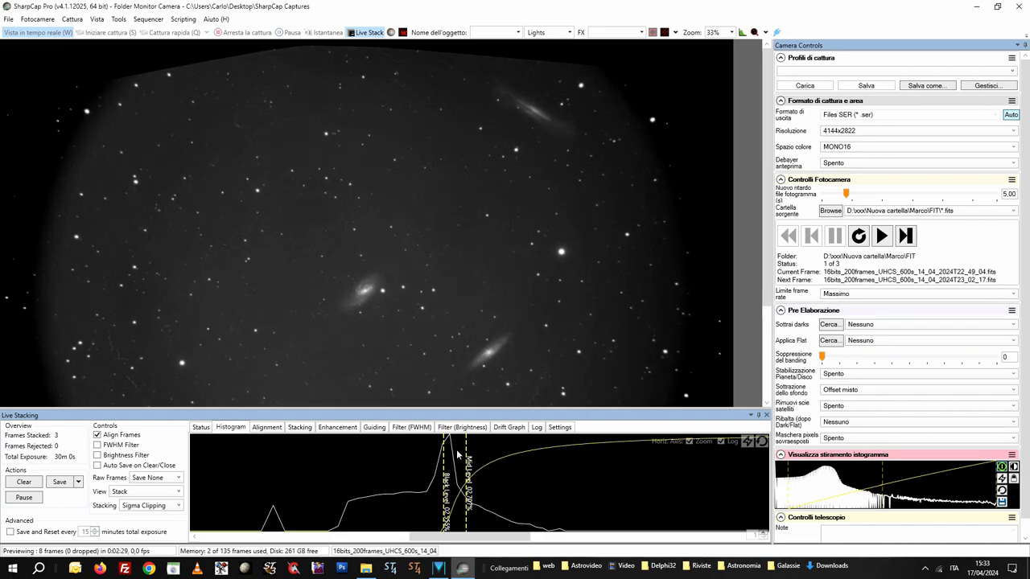
left_click_drag(444, 454, 448, 455)
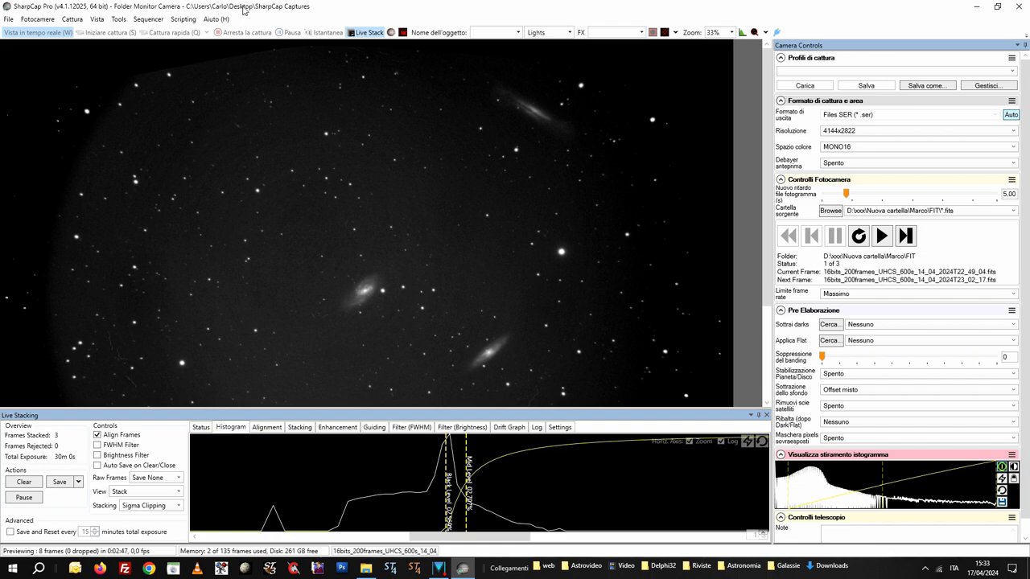
Open the SharpCap settings for file names and capture folders.
left_click(8, 20)
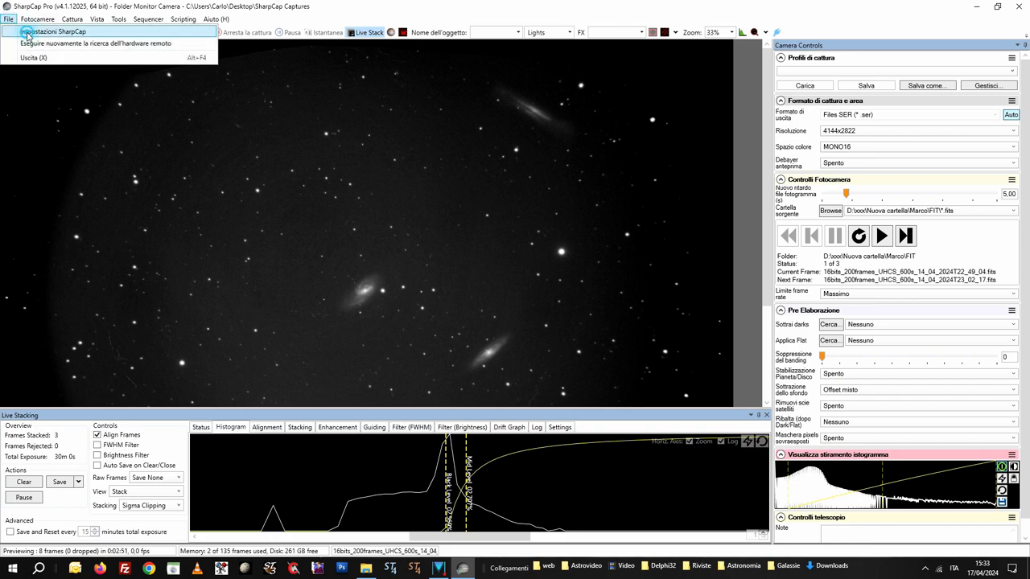
left_click(27, 34)
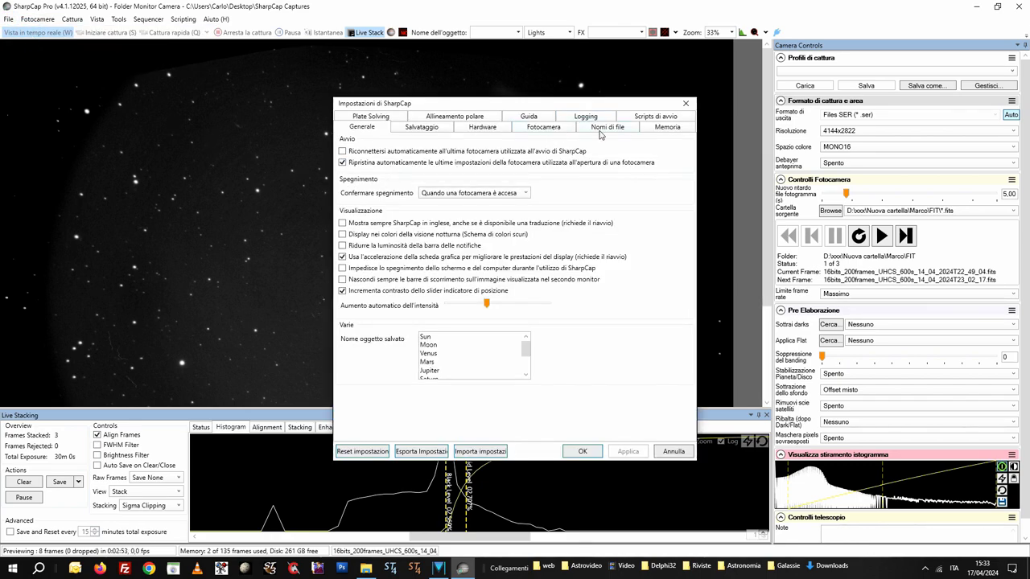
left_click(603, 130)
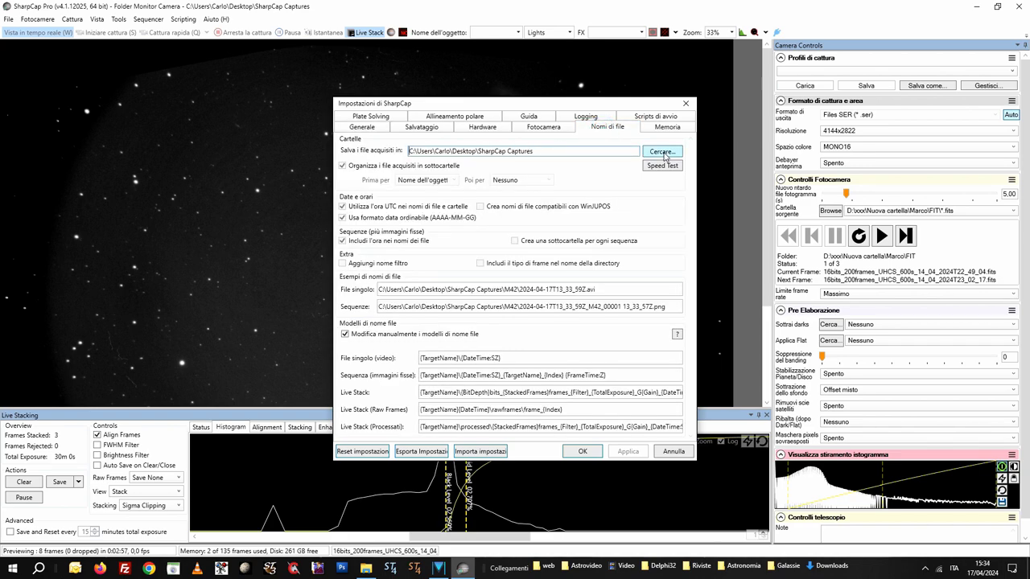
Switch to File Explorer, copy the FIT folder's path, and return to the SharpCap settings.
left_click(369, 569)
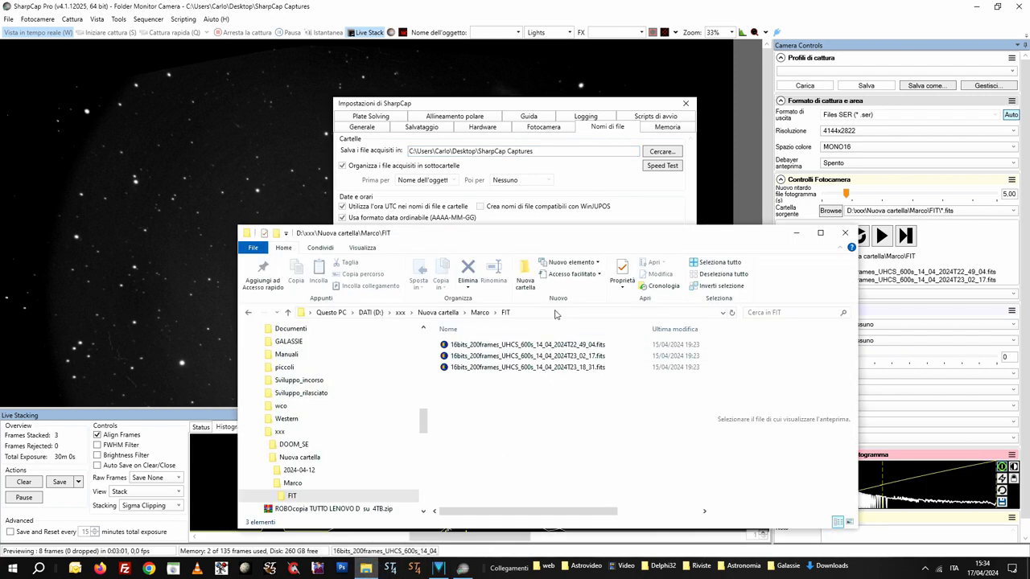
left_click(500, 312)
key("ctrl+c")
right_click(412, 314)
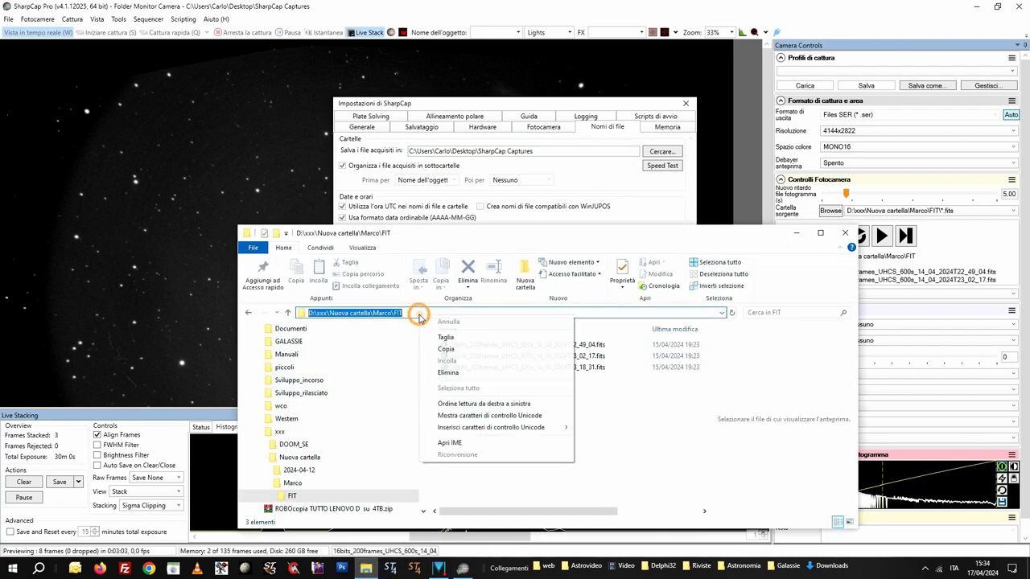
left_click(444, 352)
left_click(617, 187)
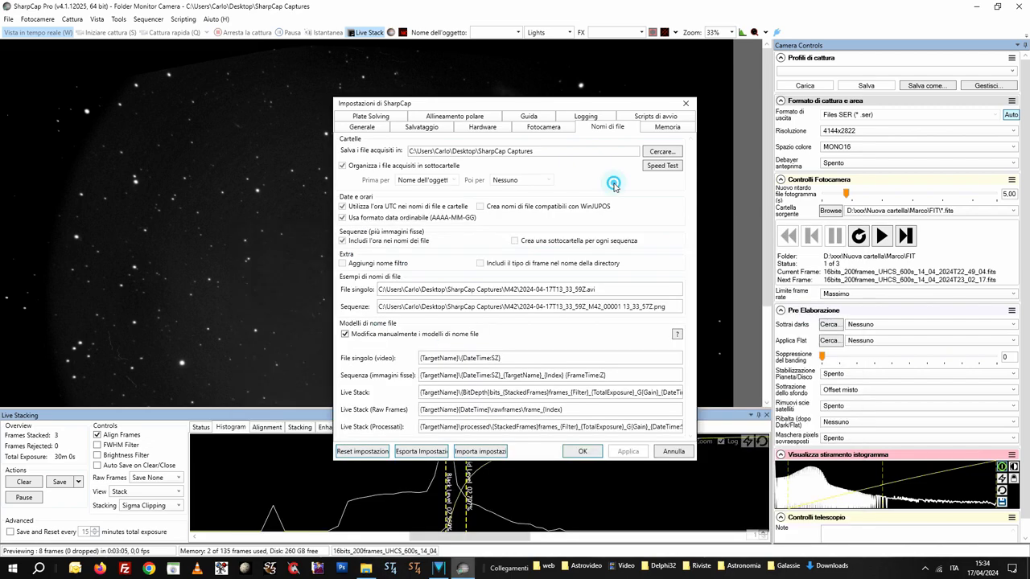
Set the capture folder for saved files to the copied FIT folder path under D:\xxx\Nuova cartella and accept the settings.
left_click(663, 152)
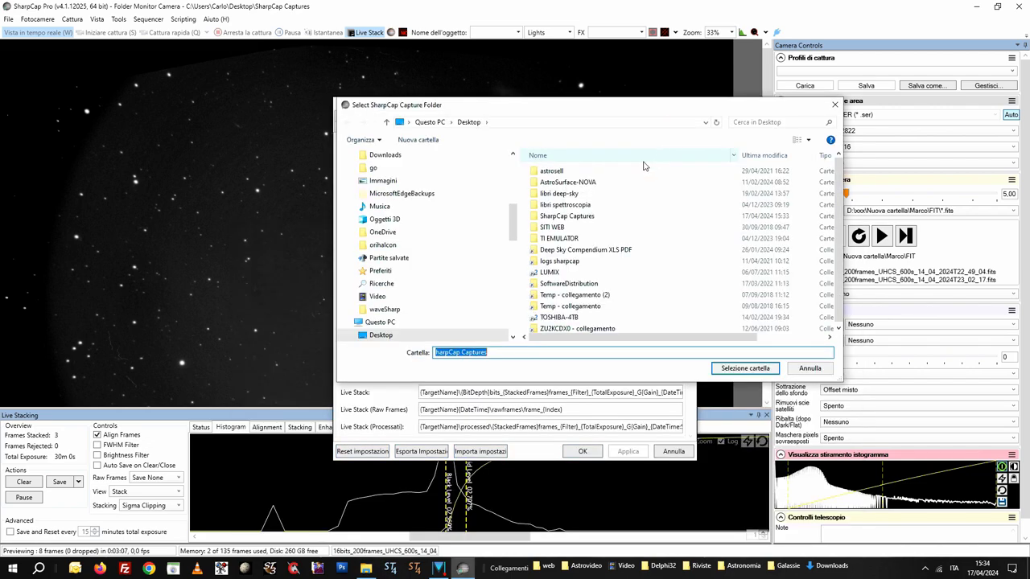
left_click(577, 121)
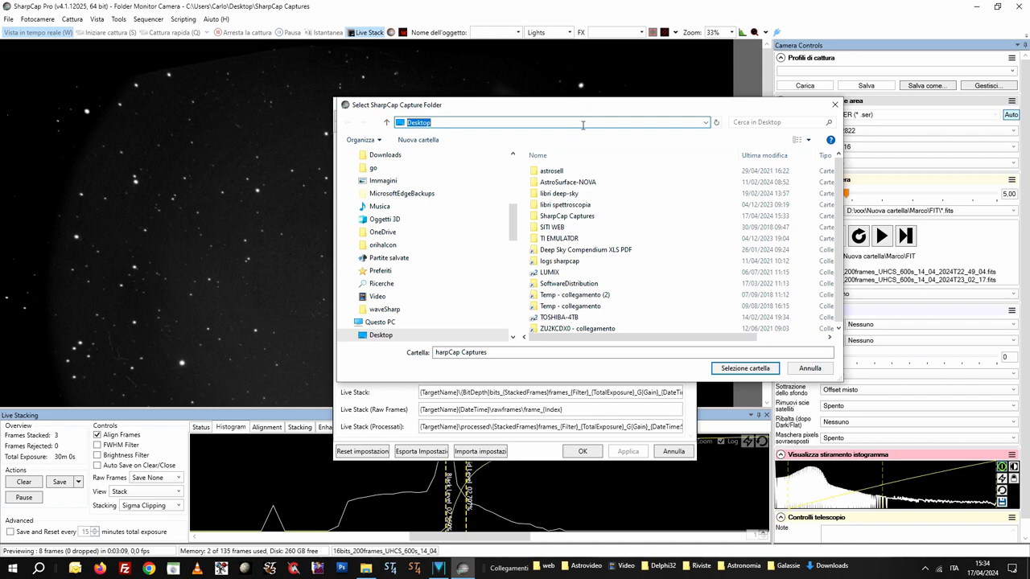
right_click(579, 122)
left_click(610, 171)
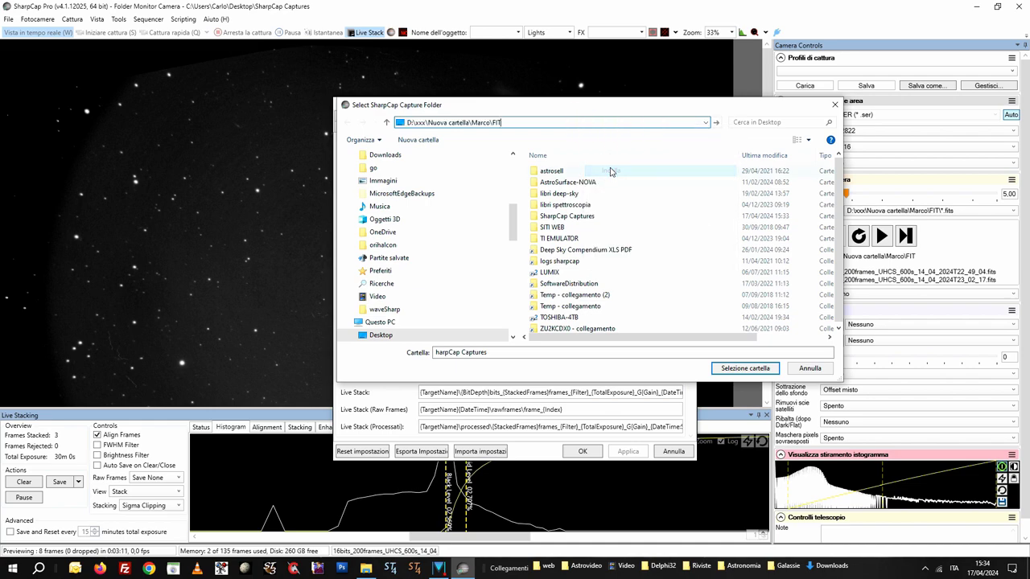
left_click(716, 122)
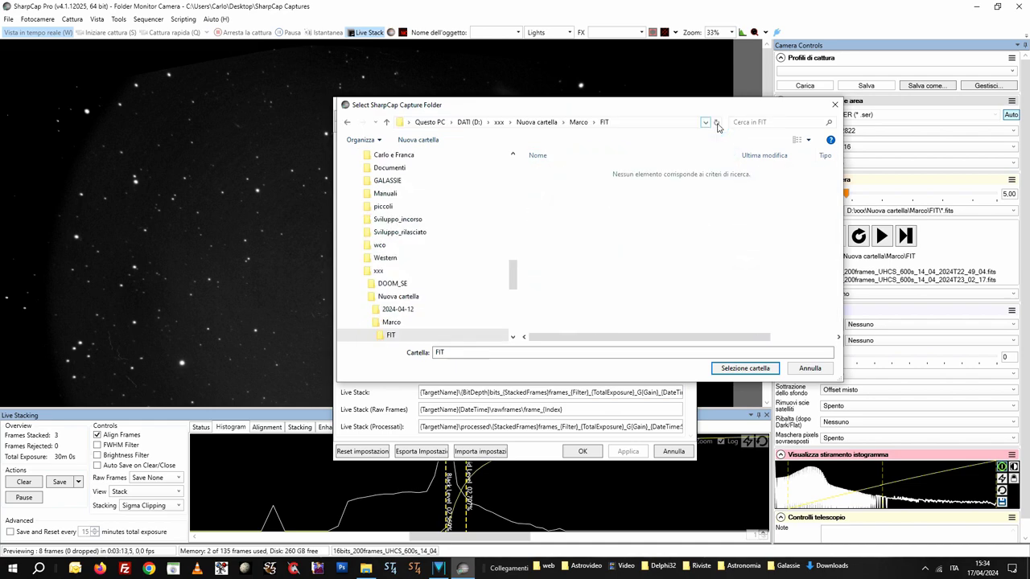
left_click(745, 368)
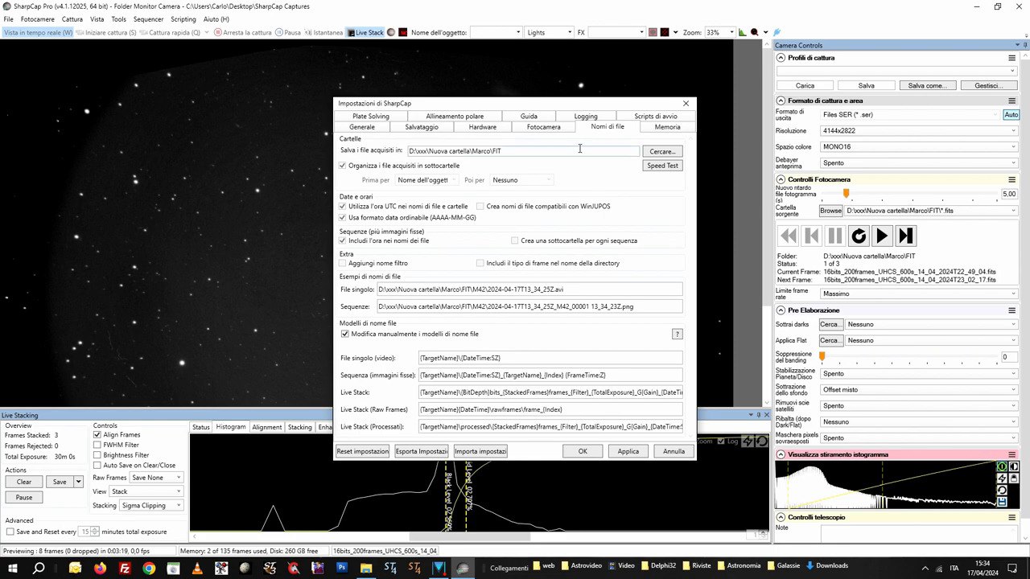
left_click(584, 451)
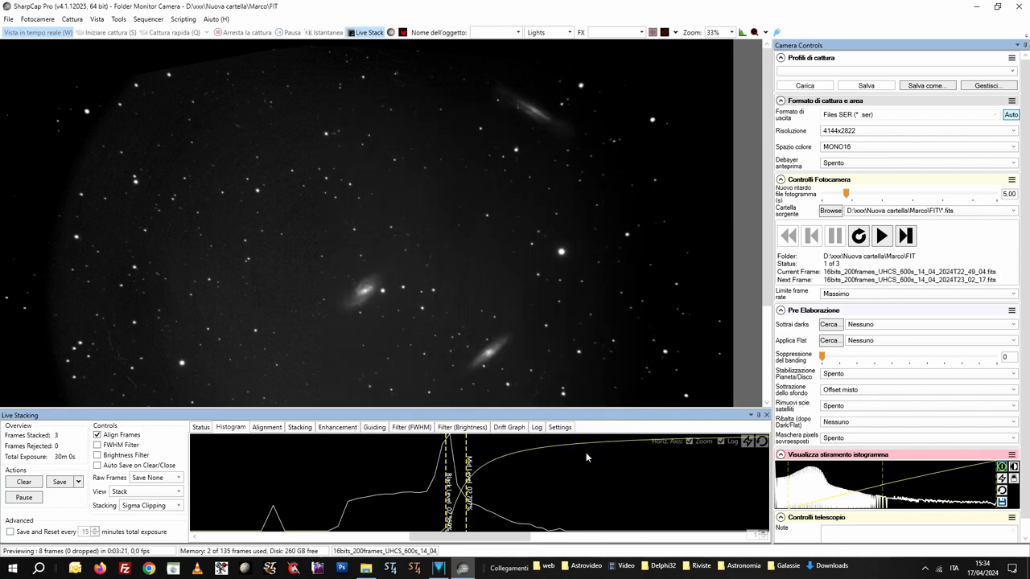
Save the live stack with adjustments, and look for the saved file in the FIT folder and its parent folder.
left_click(79, 485)
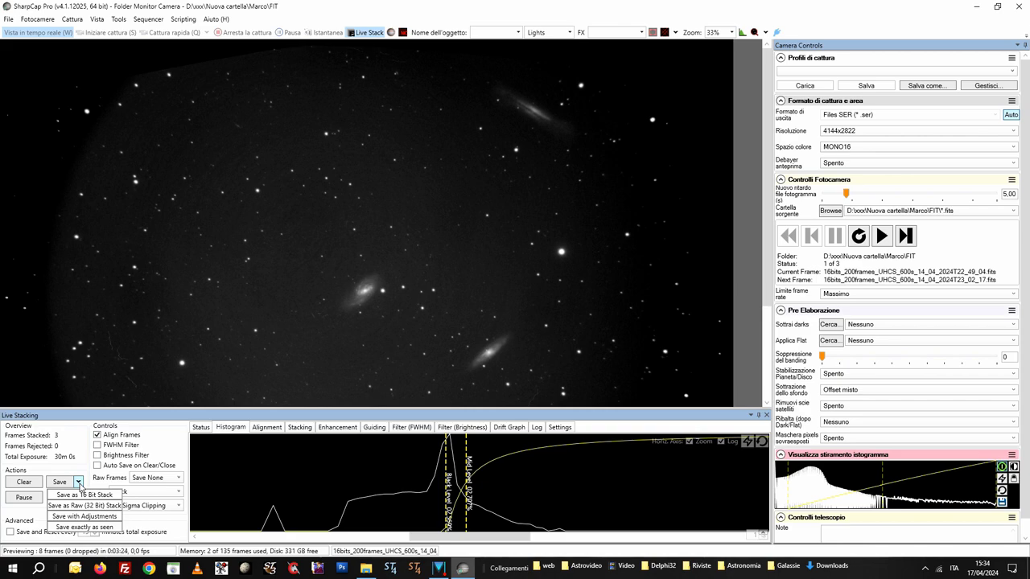
left_click(82, 517)
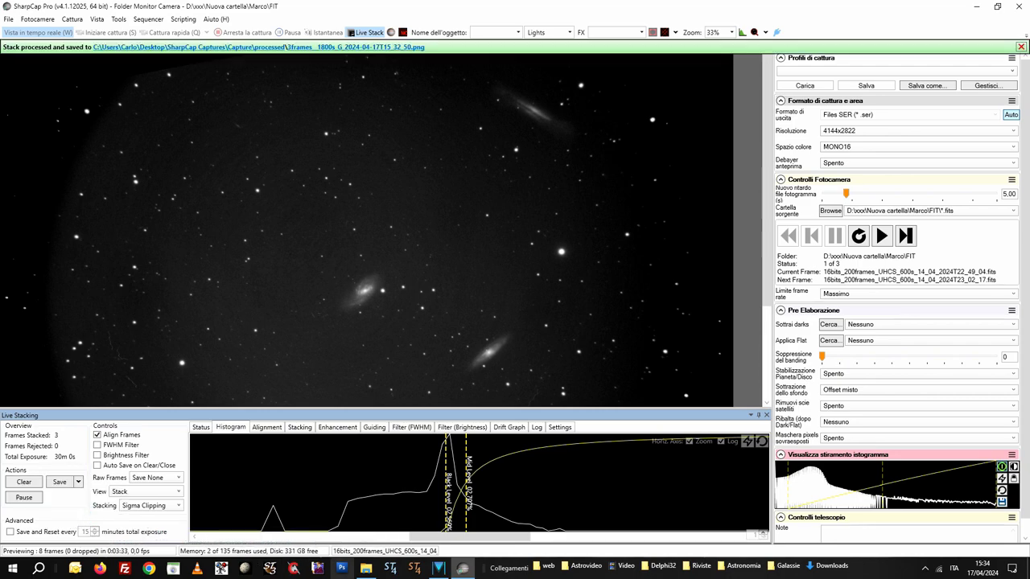
left_click(366, 568)
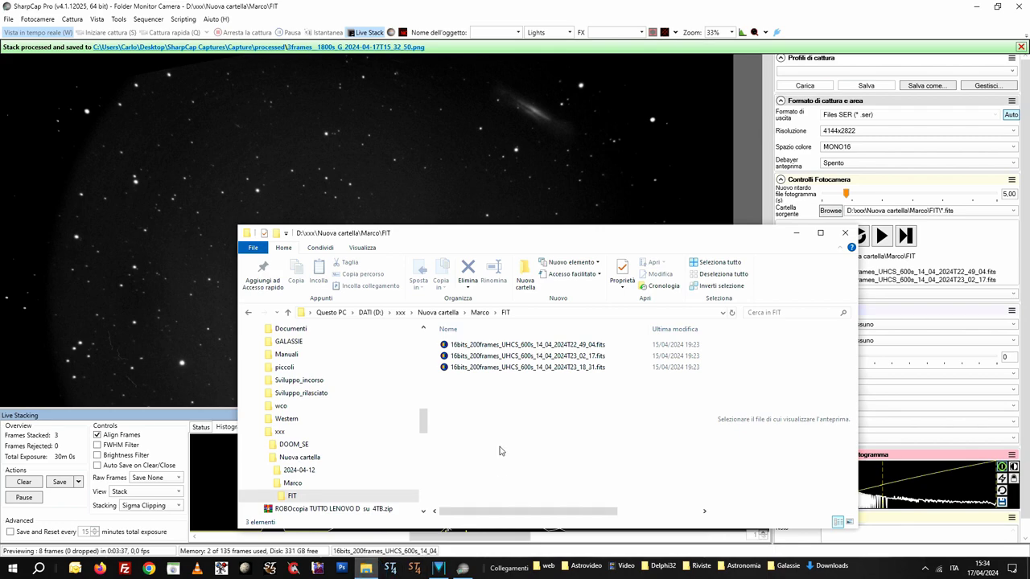
left_click(337, 497)
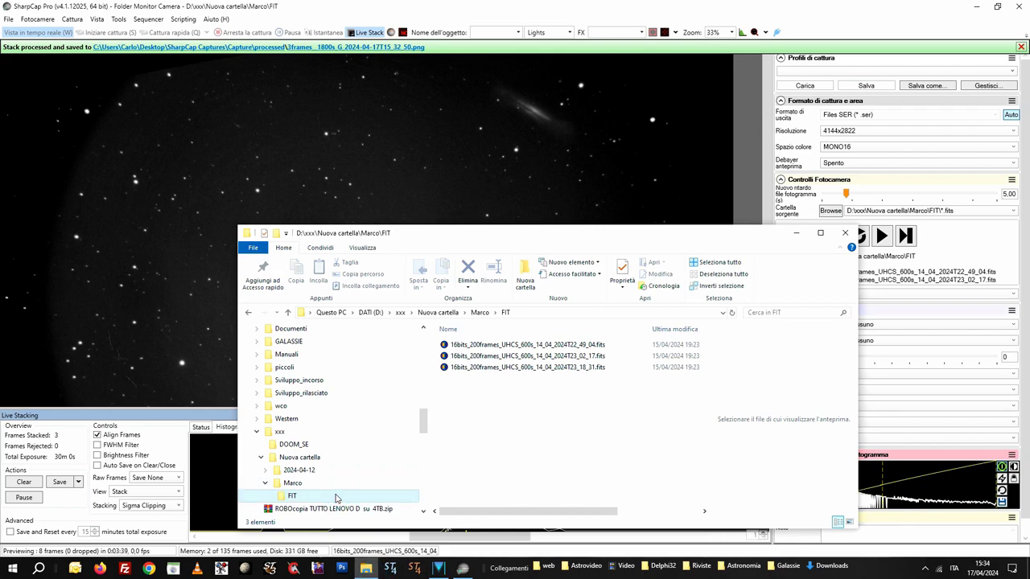
left_click(334, 483)
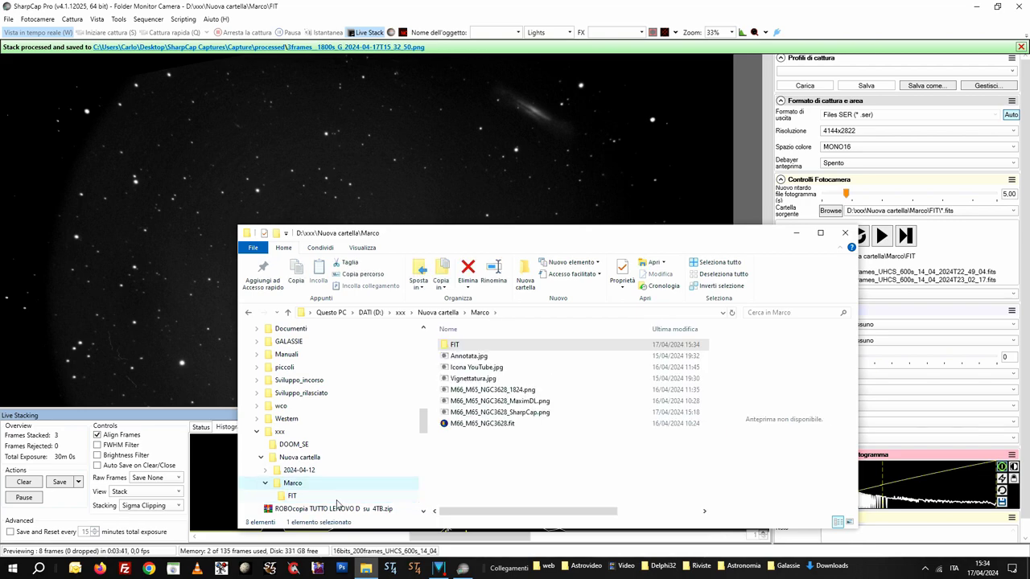
left_click(336, 498)
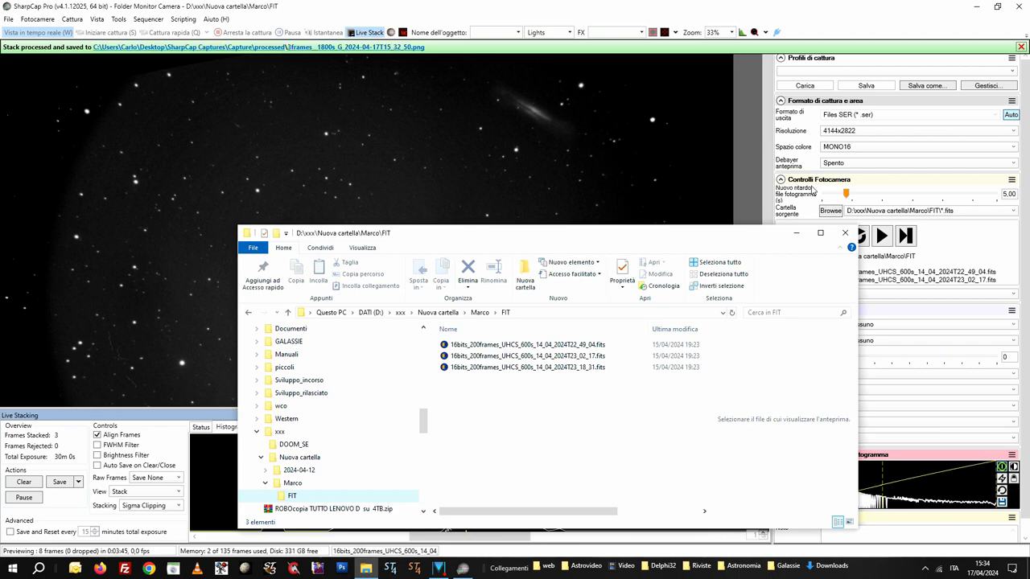
left_click(845, 232)
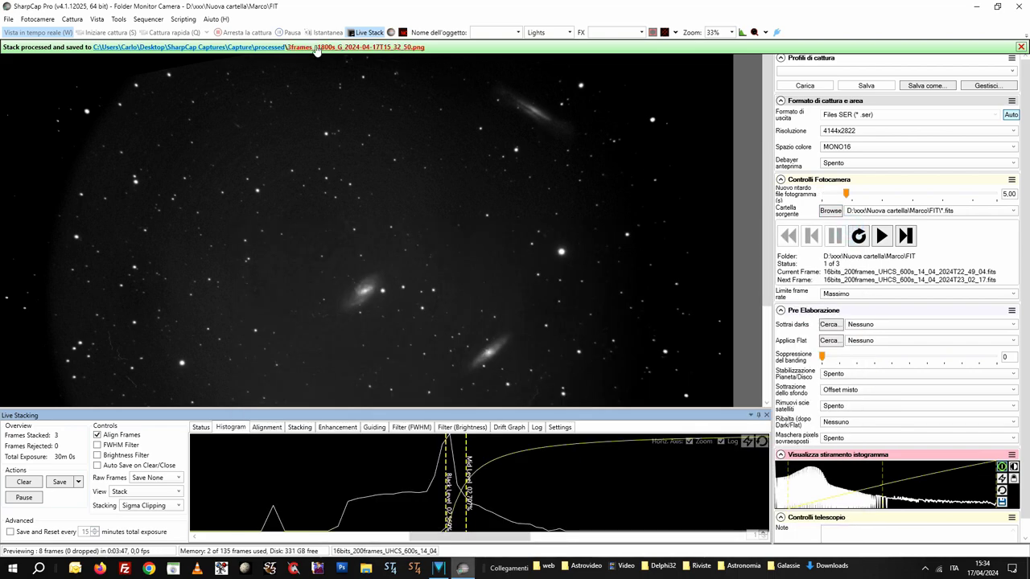
Open the processed folder from the save notification, view 5frames__3000s_G_2024-04-17T15_16_32.png, and return to SharpCap with the notification dismissed.
left_click(268, 47)
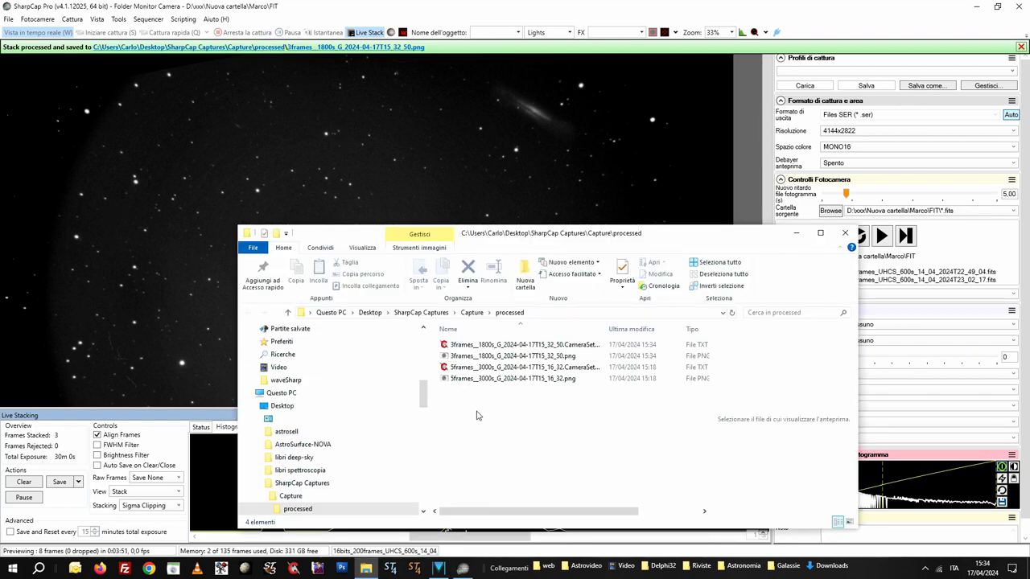
double_click(485, 383)
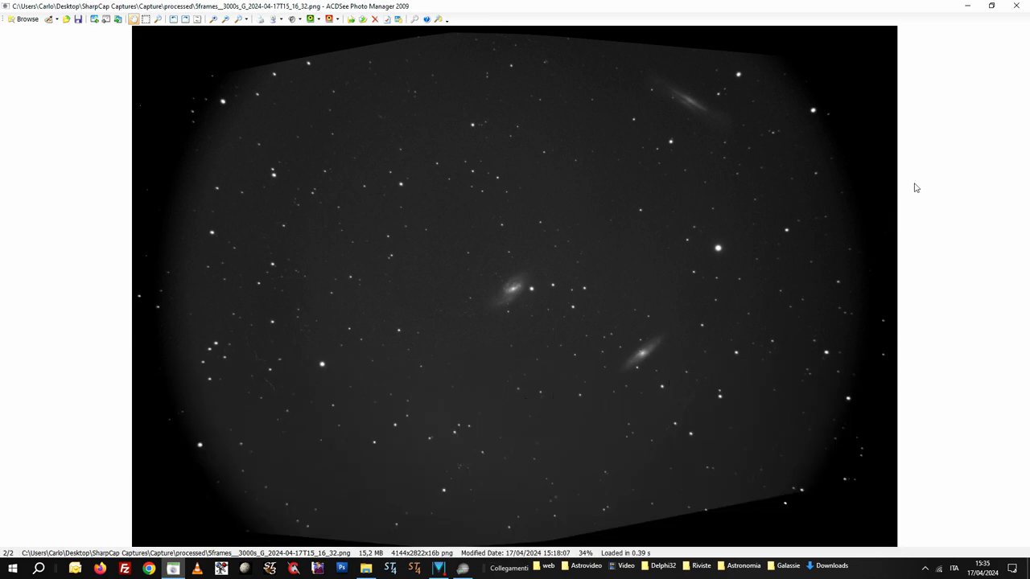
left_click(1017, 6)
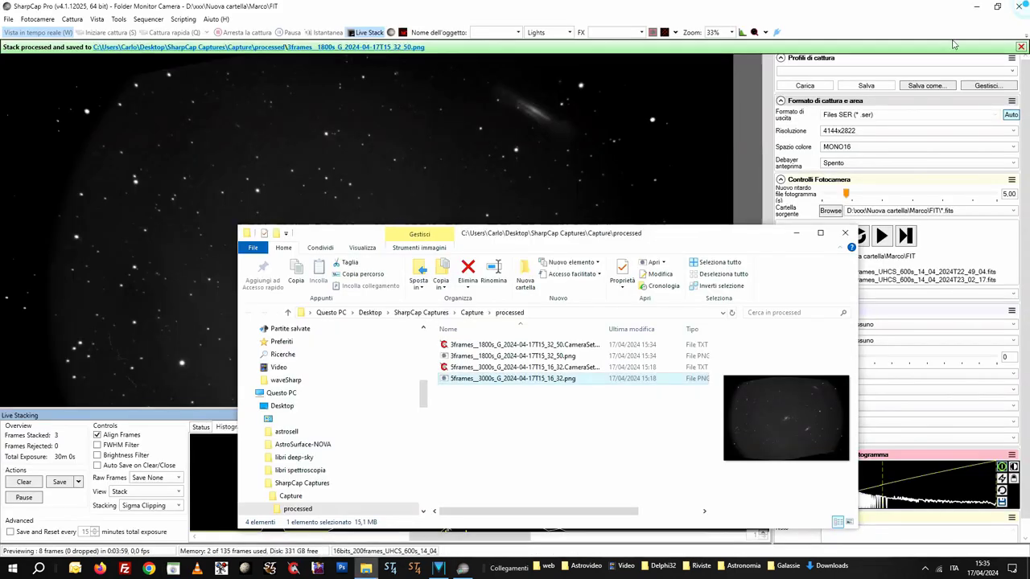
left_click(795, 233)
left_click(1020, 47)
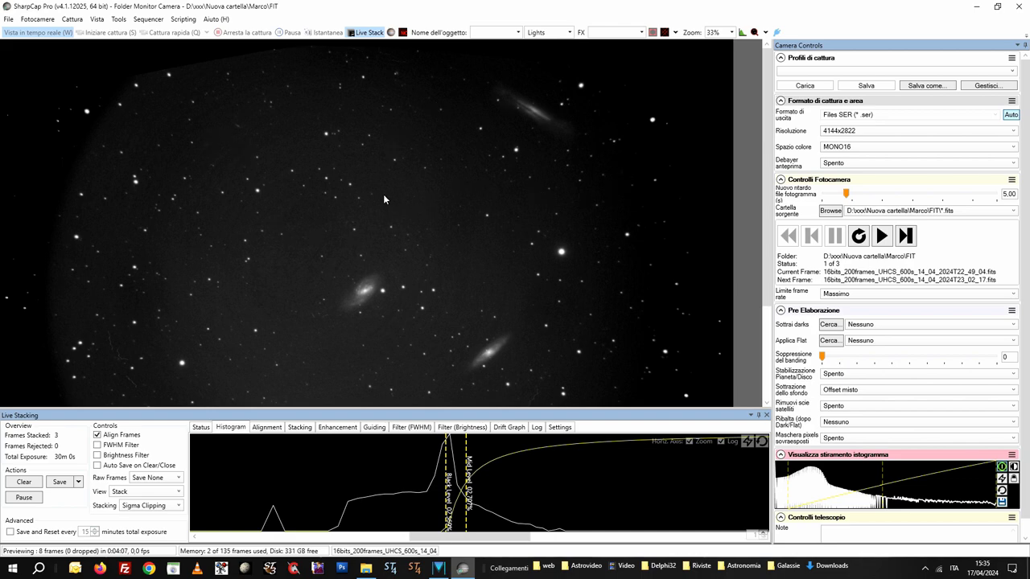
Plate solve the stacked image in solve-only mode and dismiss the result notification.
left_click(119, 18)
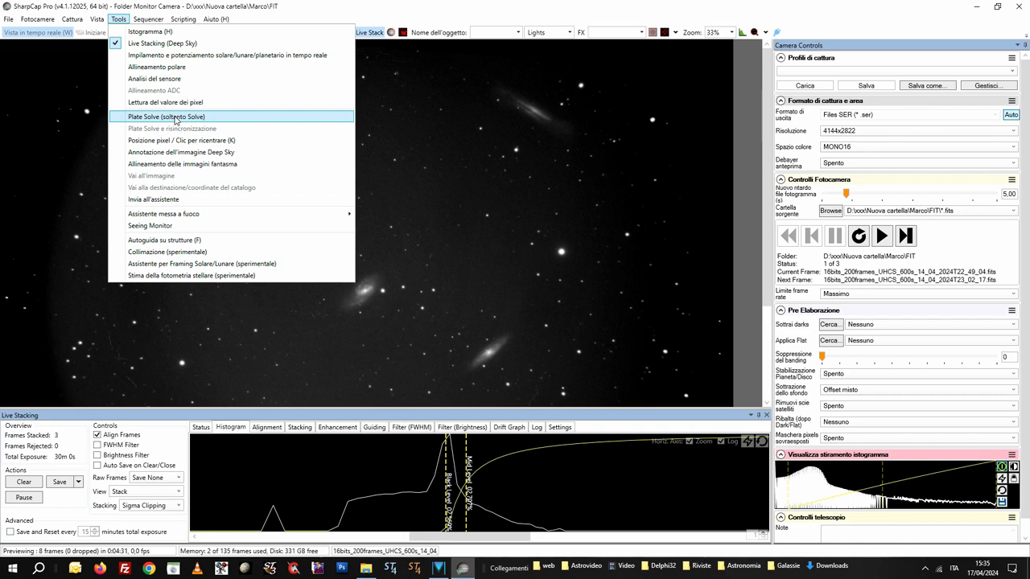
left_click(174, 119)
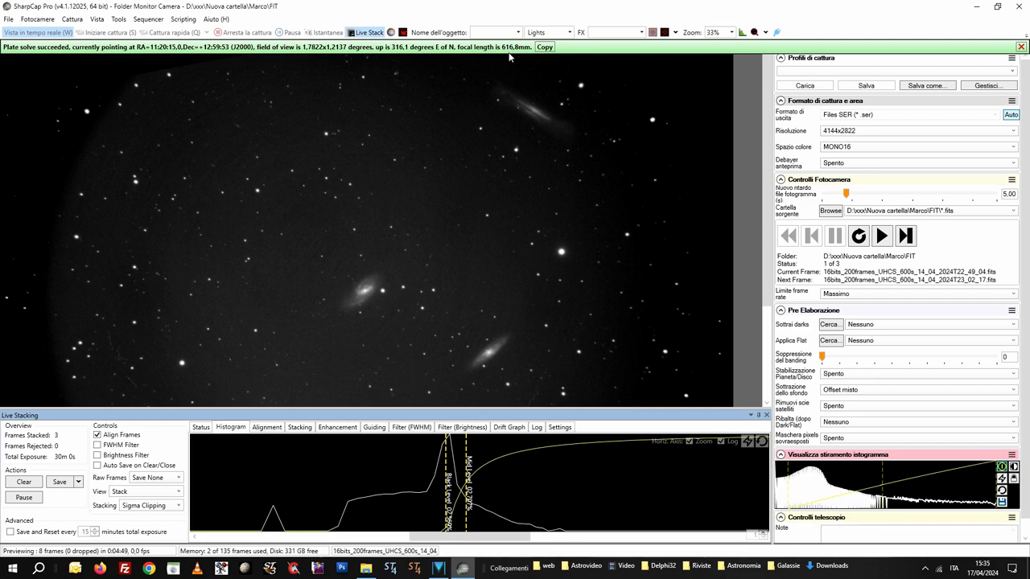
left_click(1020, 47)
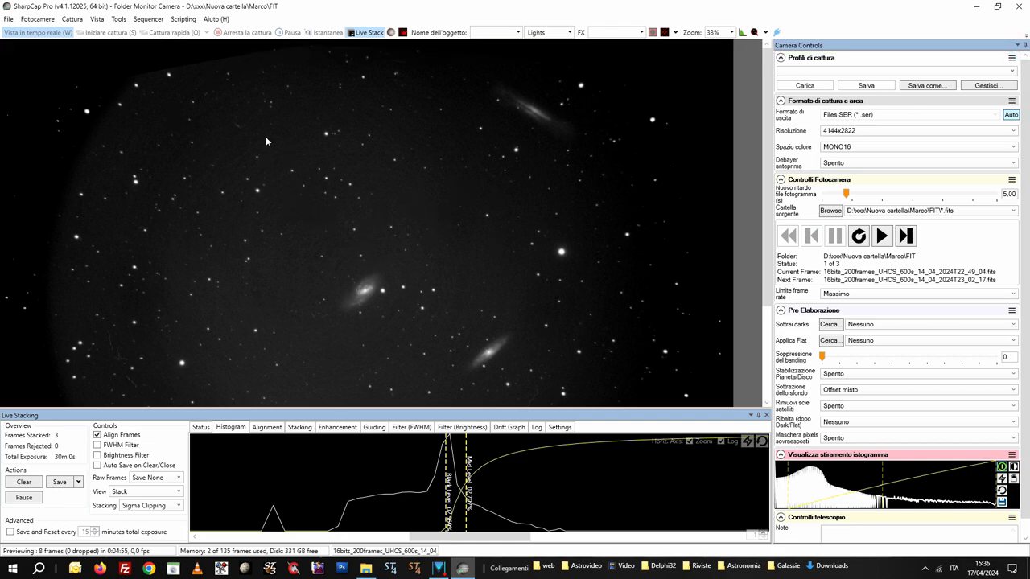
Run Deep Sky image annotation on the stacked image to label its catalogued objects.
left_click(118, 18)
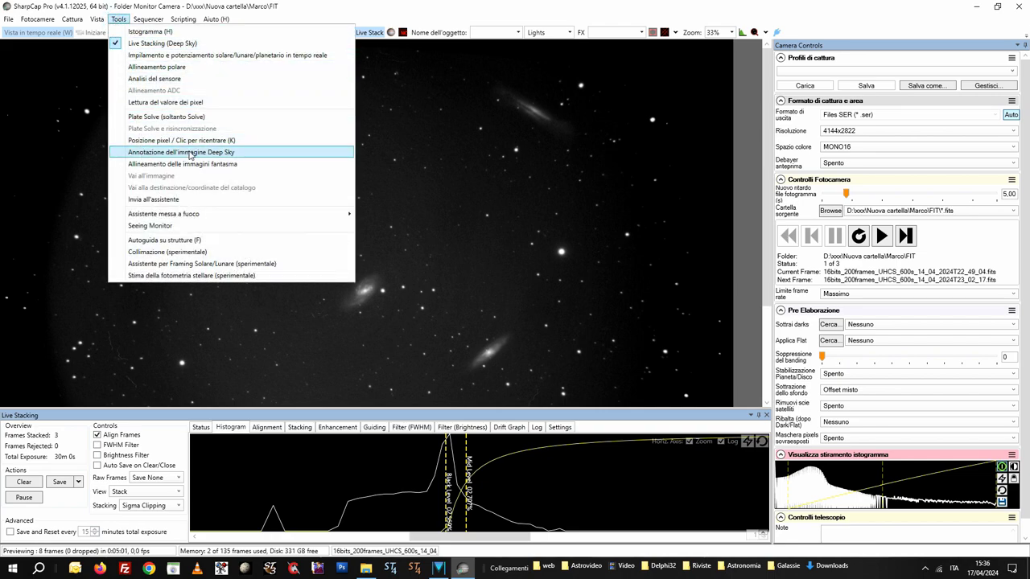
left_click(189, 153)
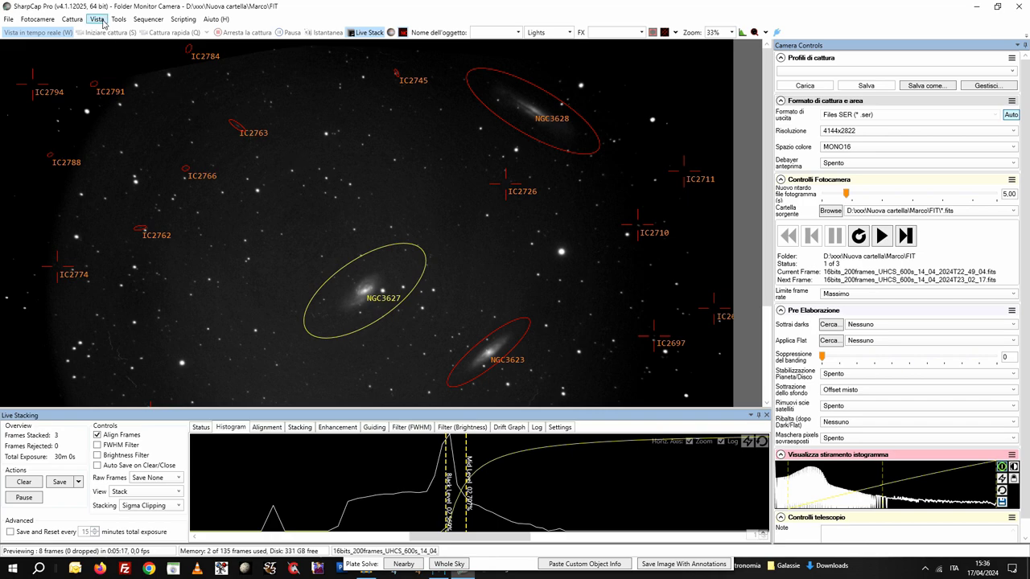
left_click(118, 19)
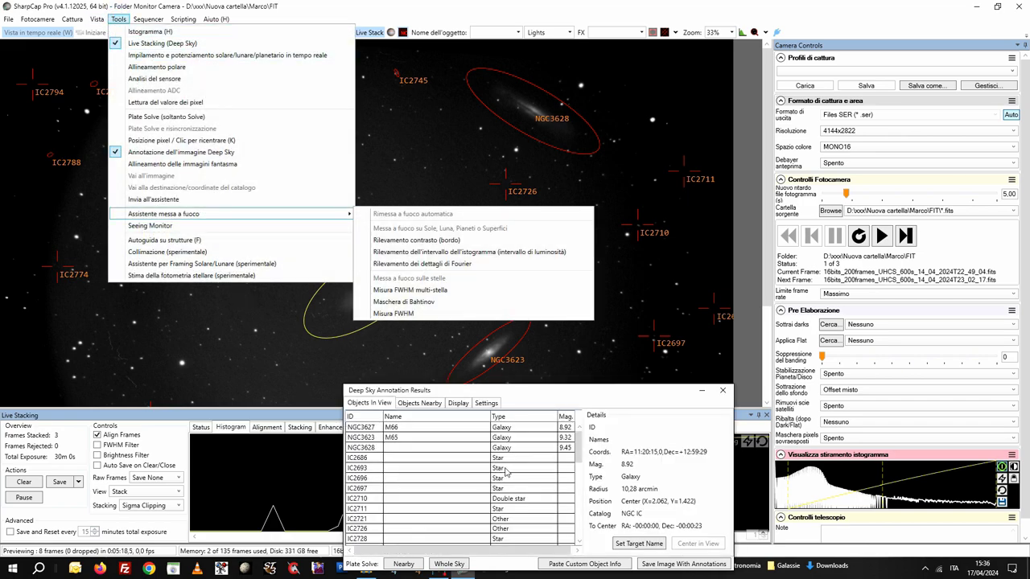
left_click(558, 391)
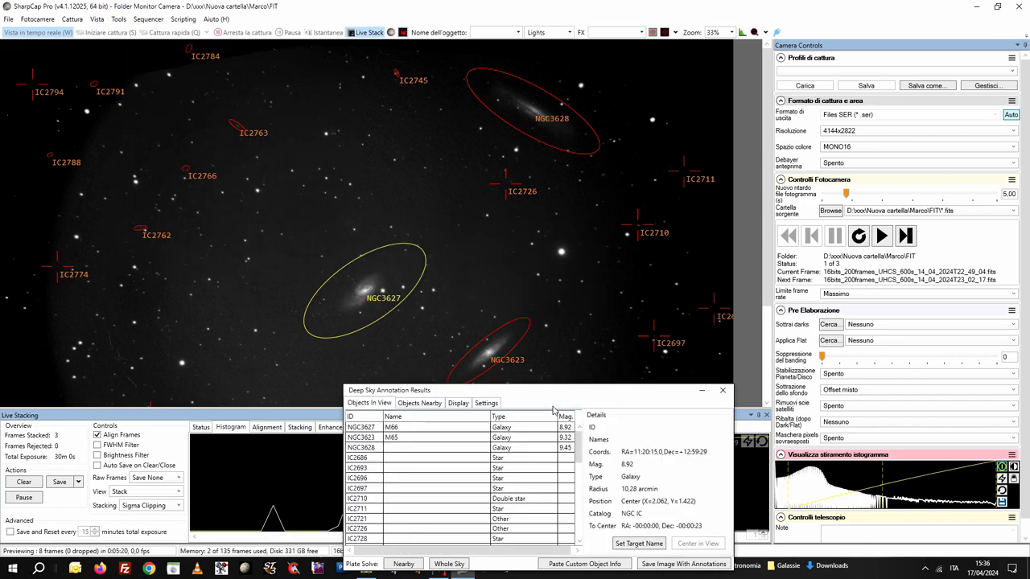
Examine the annotation display options and catalogue list, moving the results window to reveal the labelled galaxies.
left_click(458, 403)
left_click_drag(530, 395, 535, 312)
mouse_move(609, 391)
left_mouse_down()
mouse_move(618, 439)
mouse_move(609, 389)
left_mouse_up()
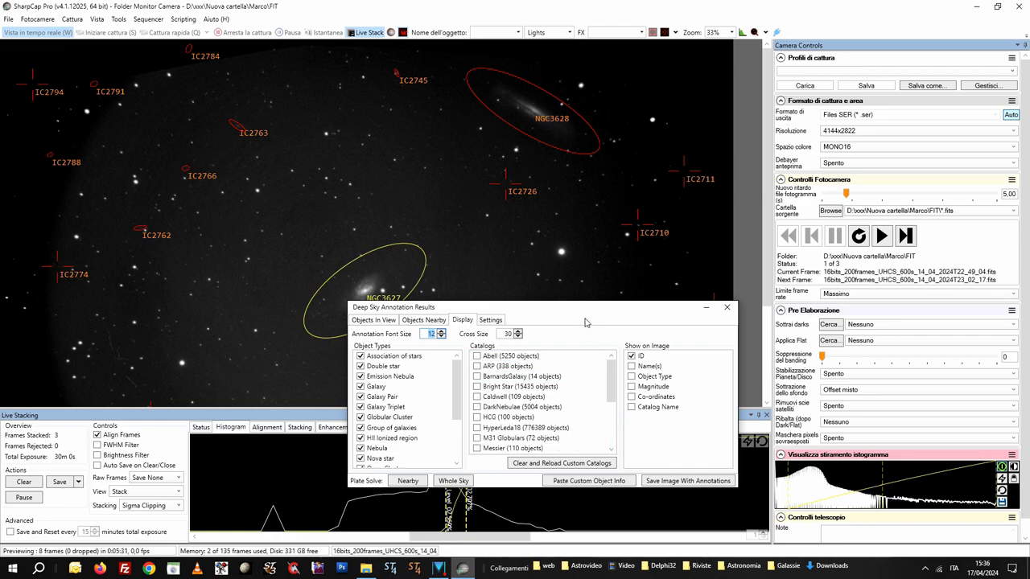
mouse_move(584, 312)
left_mouse_down()
mouse_move(614, 346)
mouse_move(657, 491)
mouse_move(655, 442)
left_mouse_up()
mouse_move(769, 270)
left_mouse_down()
mouse_move(769, 320)
mouse_move(763, 201)
left_mouse_up()
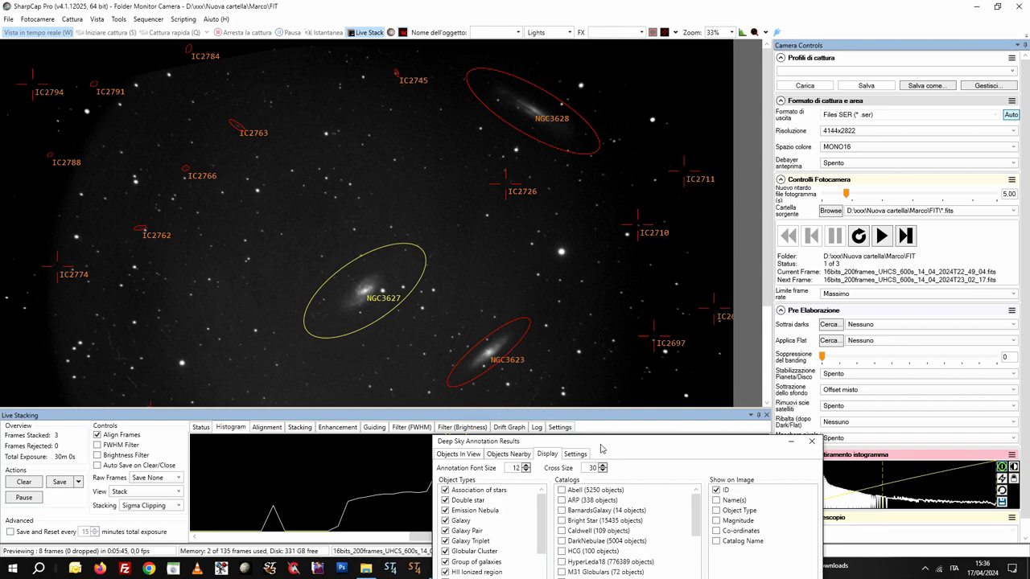
left_click_drag(595, 441, 599, 293)
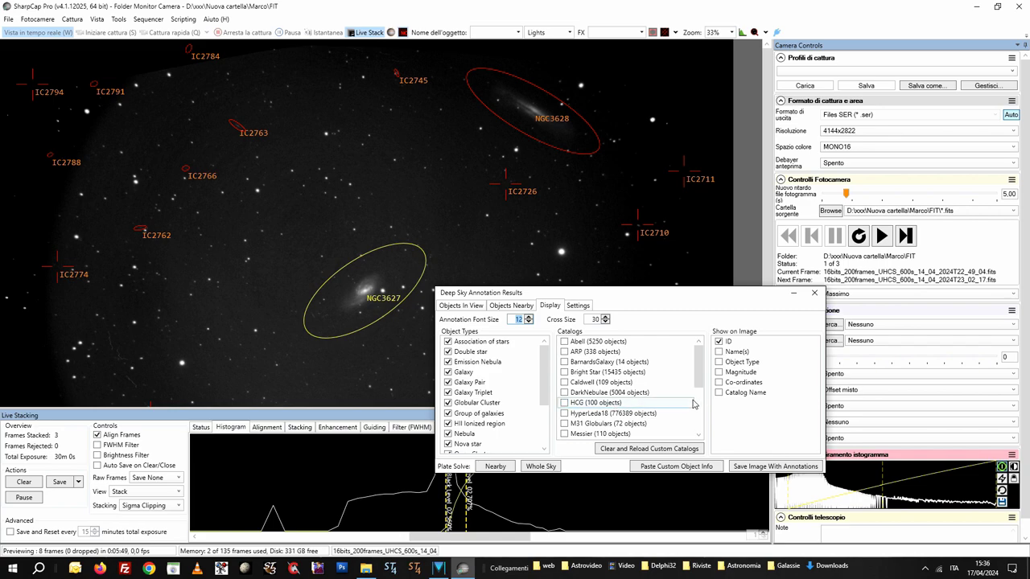
left_click_drag(702, 381, 695, 412)
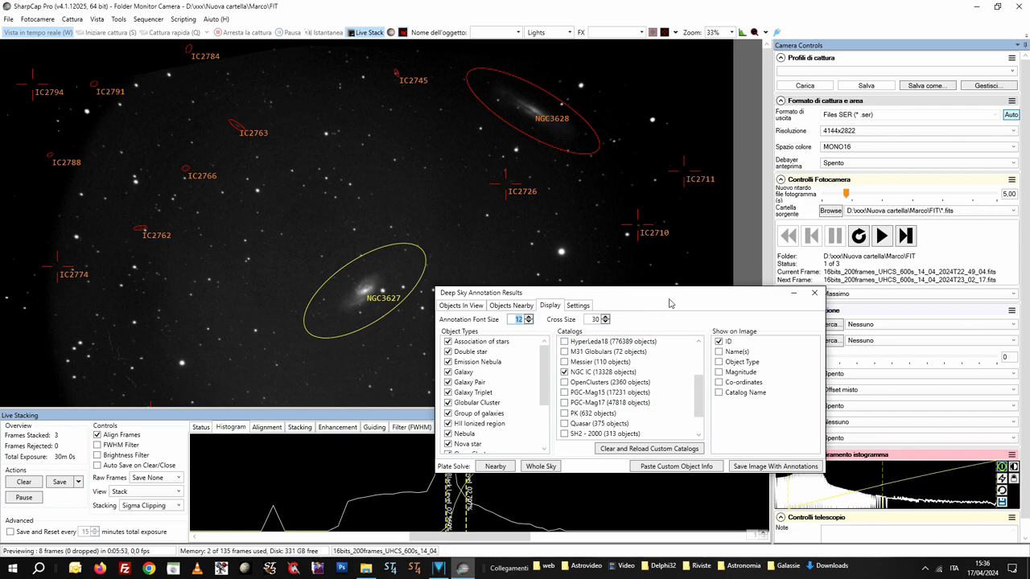
Select the double star IC2710 among the annotated objects in view and move the results window off the image.
left_click(468, 306)
scroll(527, 375, "down", 1)
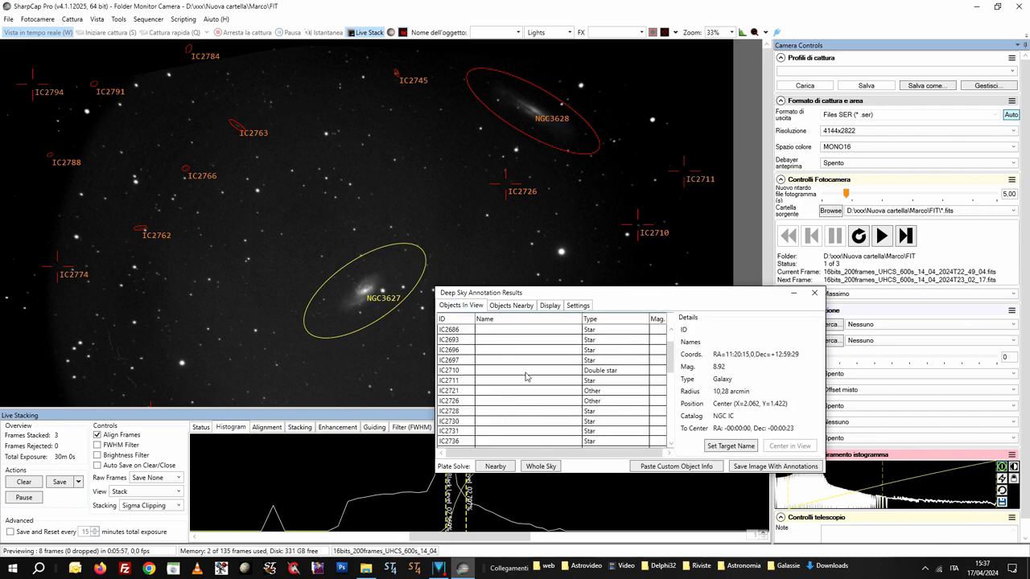
left_click(589, 374)
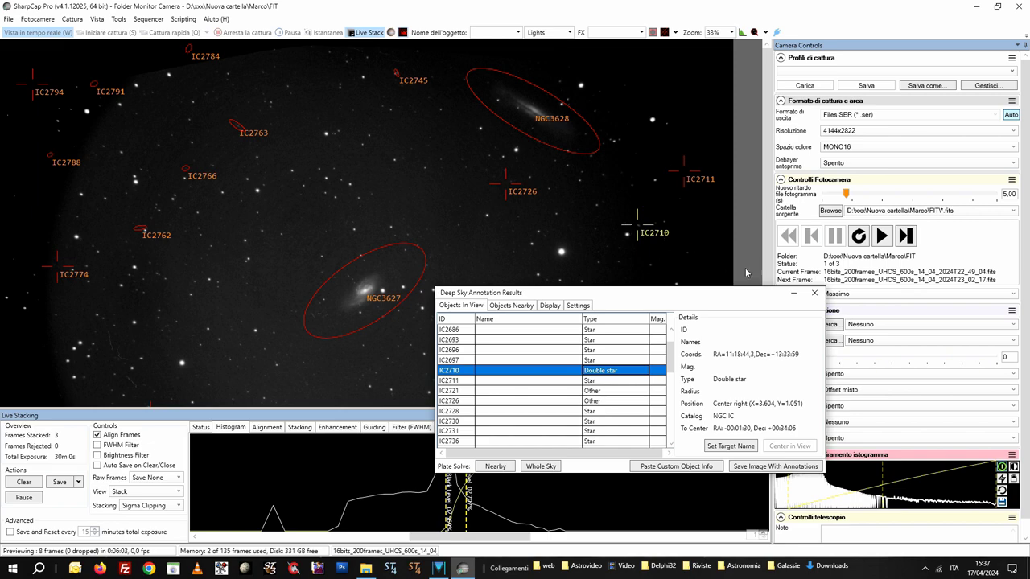
left_click_drag(748, 294, 761, 377)
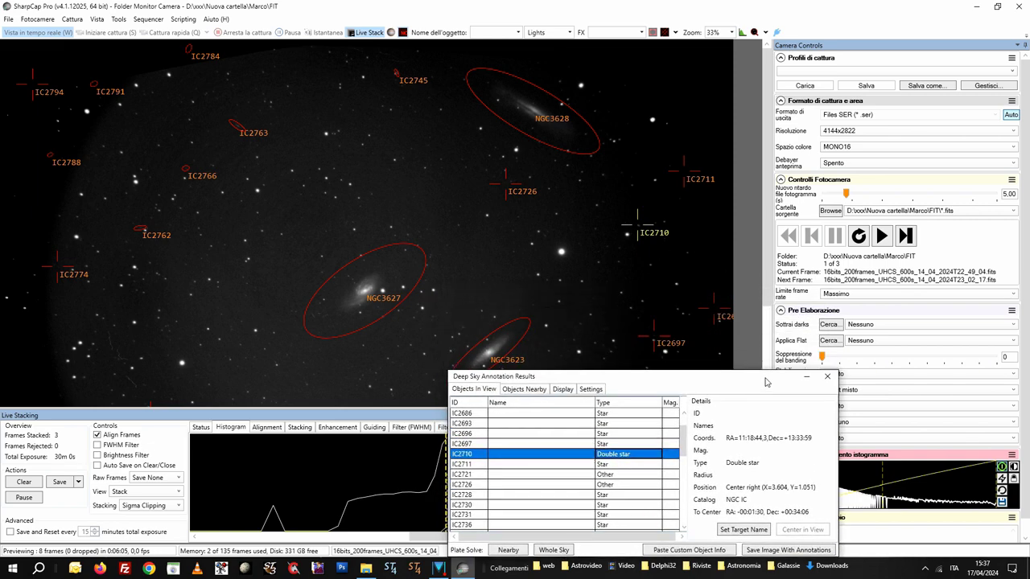
Enlarge the image to 66% and then 100% to examine the area around IC2710.
left_click(732, 32)
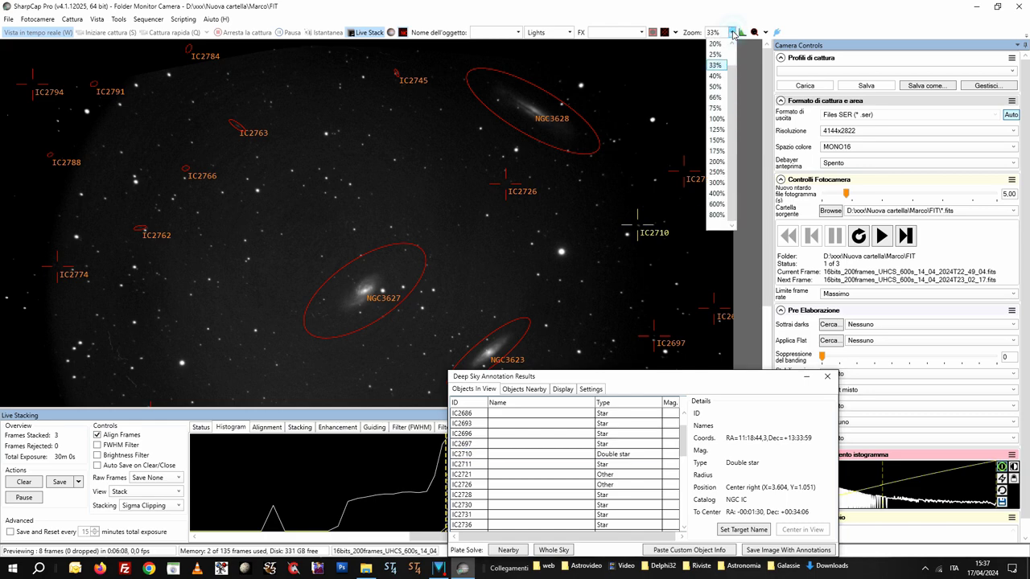
left_click(716, 99)
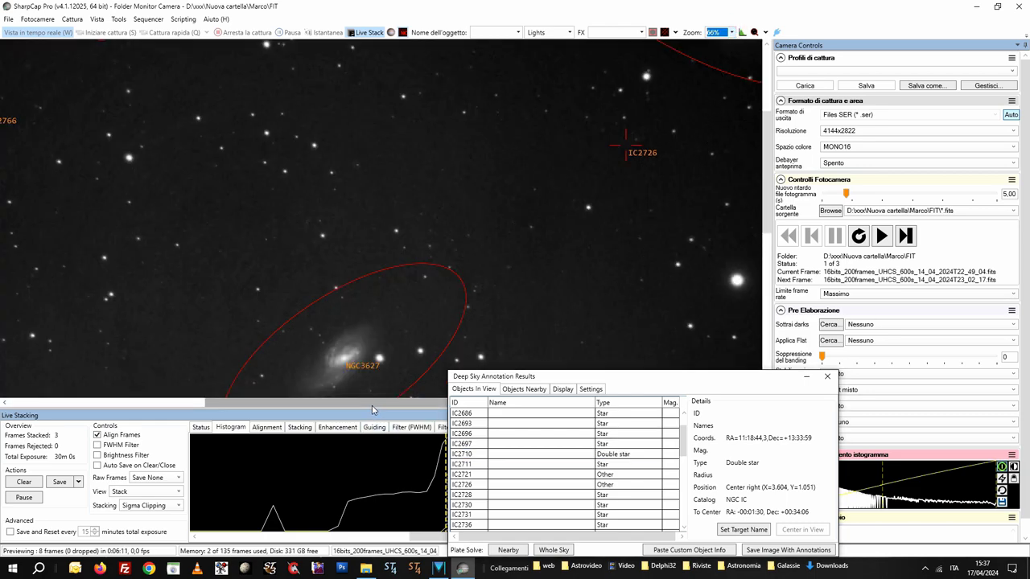
left_click_drag(373, 402, 487, 405)
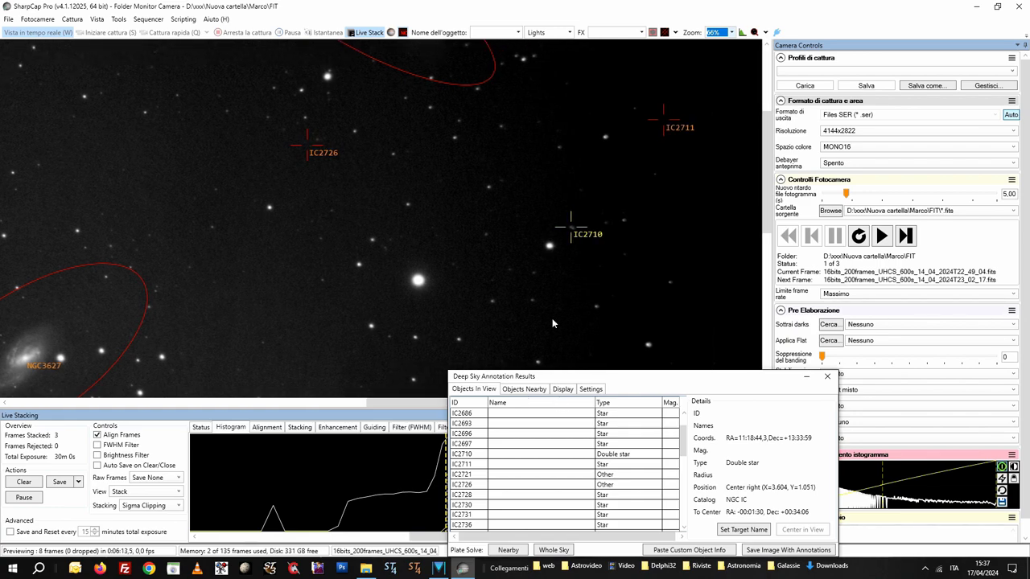
left_click(732, 32)
left_click(715, 119)
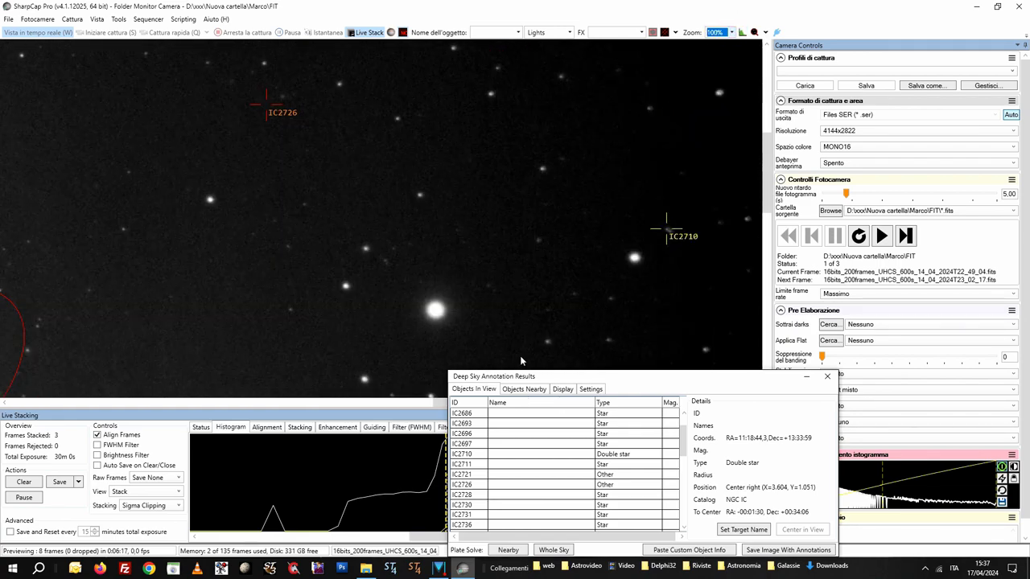
left_click_drag(416, 402, 439, 404)
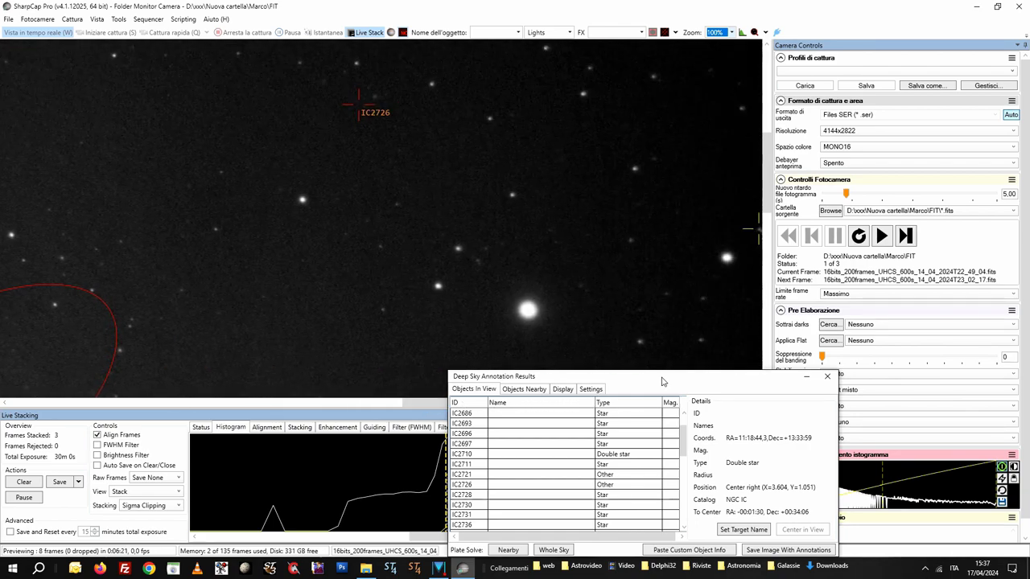
left_click(411, 400)
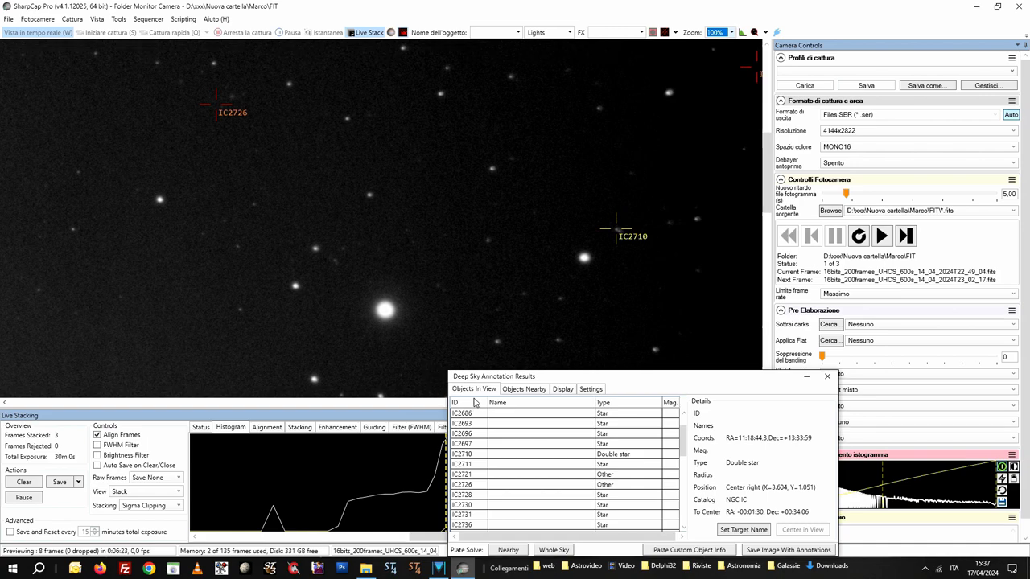
Minimize the annotation results window and return the image zoom to 33%.
left_click(807, 379)
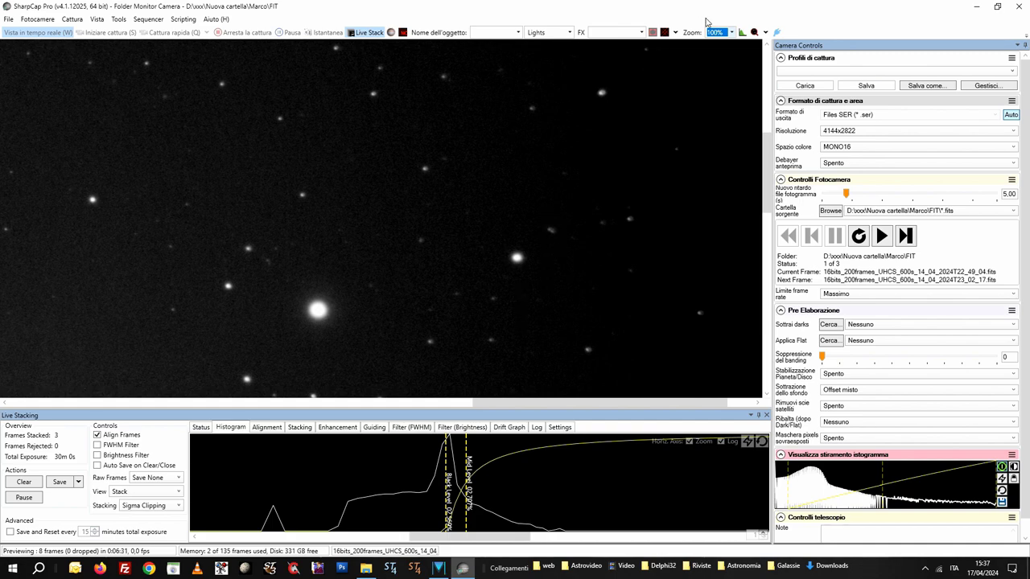
left_click(732, 32)
left_click(715, 65)
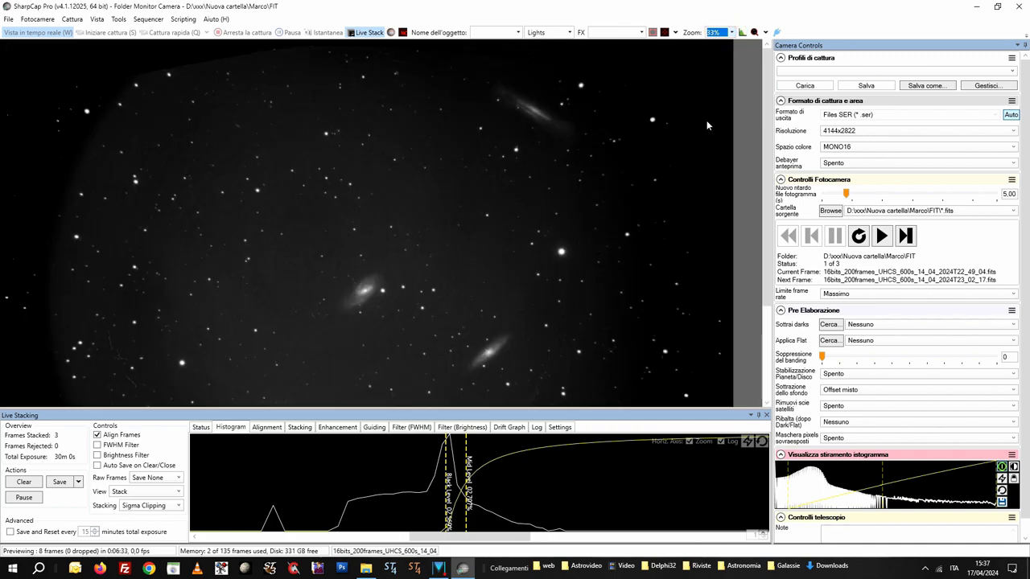